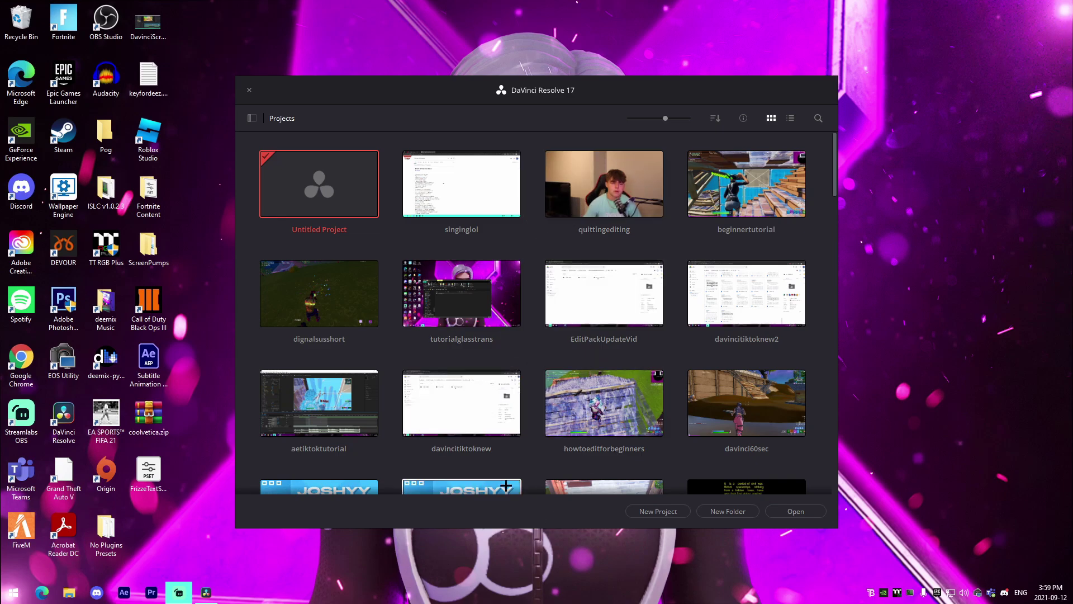
# - Create a new project named "sus" and skip the software update offered on opening
pyautogui.click(650, 511)
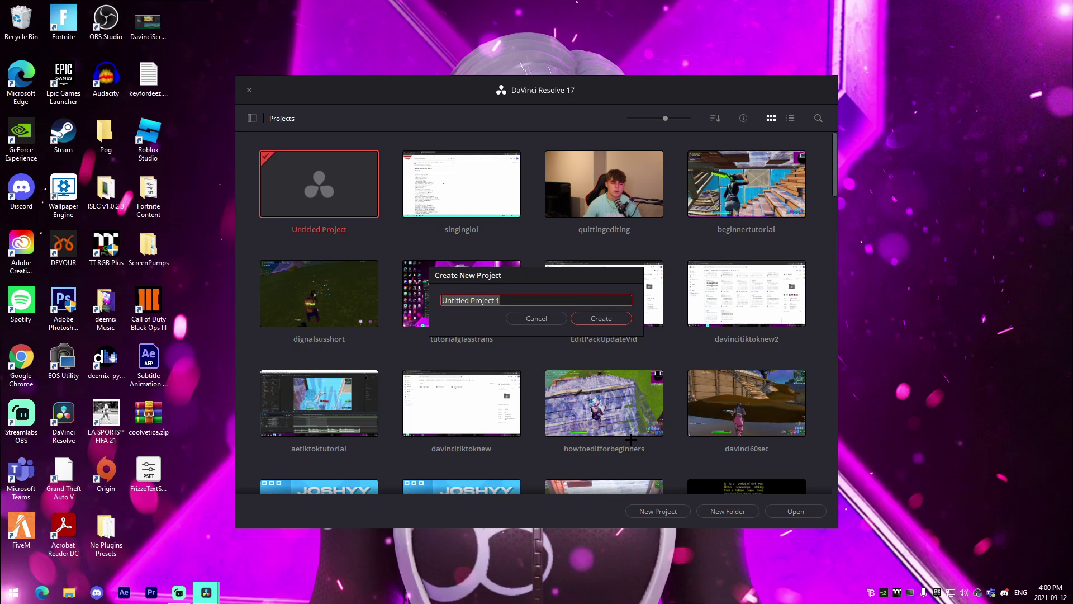
pyautogui.write('sus')
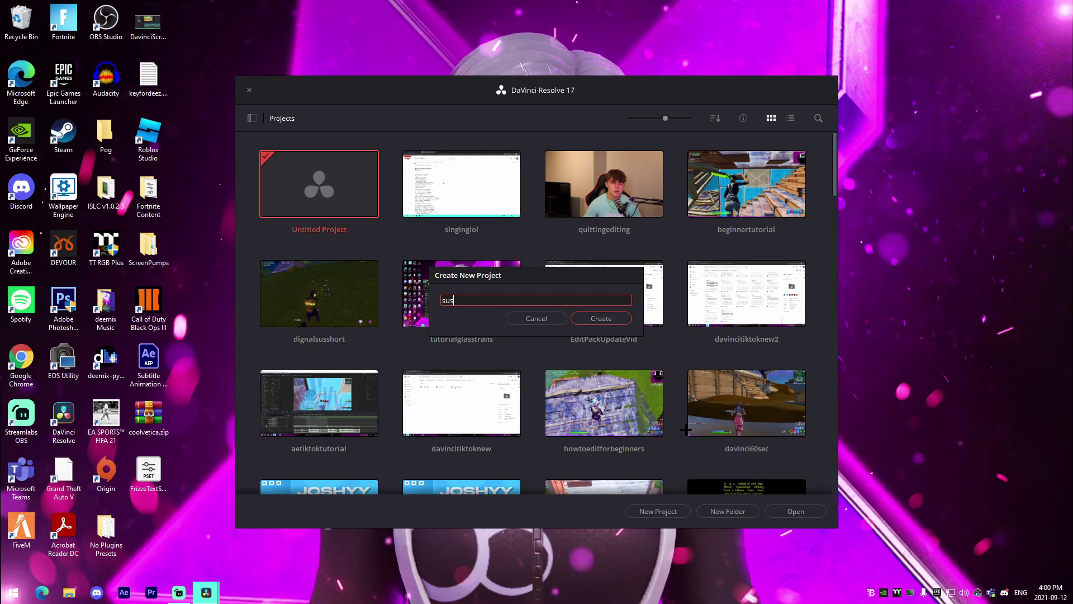
pyautogui.click(601, 318)
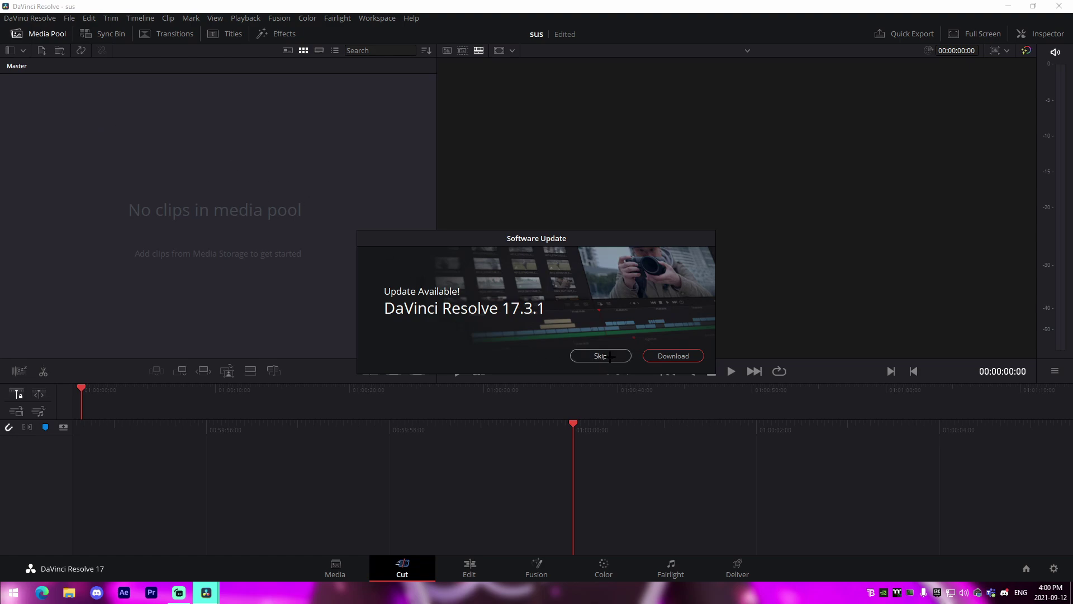
pyautogui.click(600, 356)
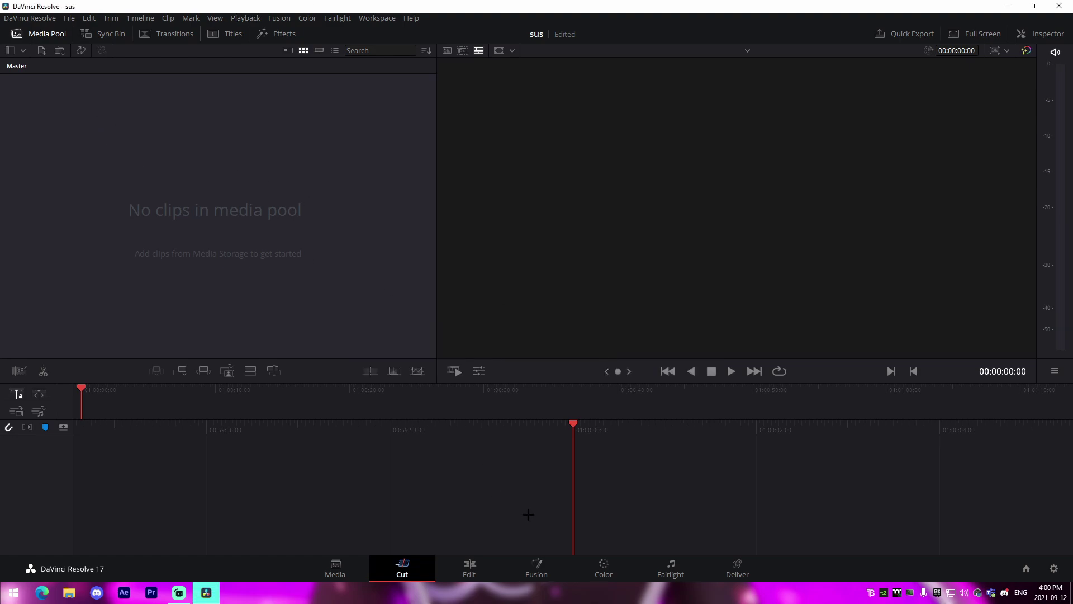
# - Go to the Edit page and set the project's timeline frame rate to 60 fps in the master settings
pyautogui.click(470, 567)
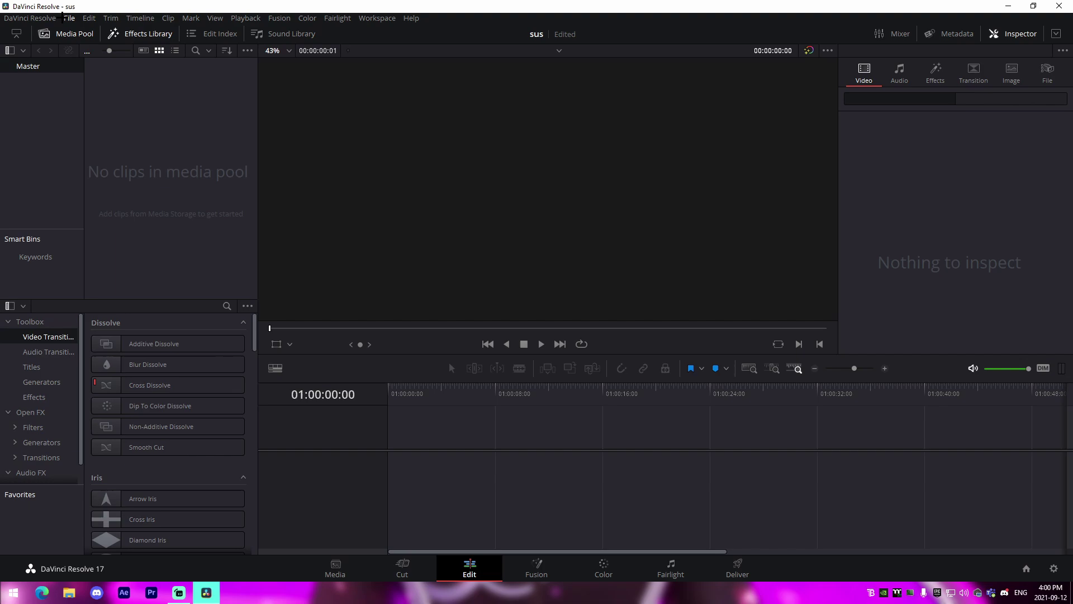
pyautogui.click(62, 17)
pyautogui.click(126, 237)
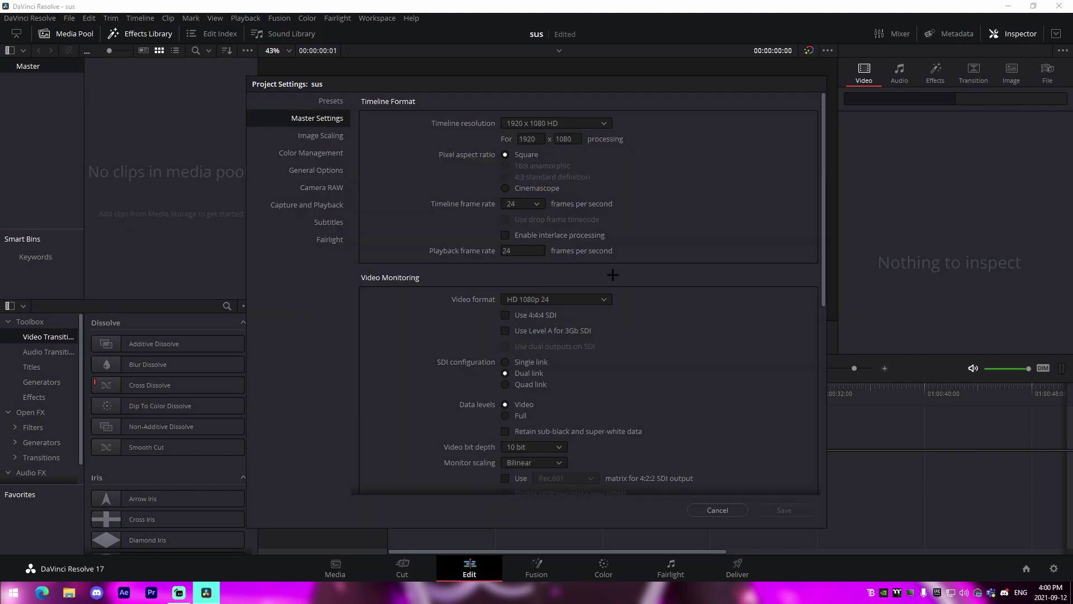
pyautogui.click(535, 203)
pyautogui.click(520, 331)
pyautogui.click(803, 505)
# - Import three Fortnite gameplay clips from the "clips july 15" folder into the media pool
pyautogui.click(69, 592)
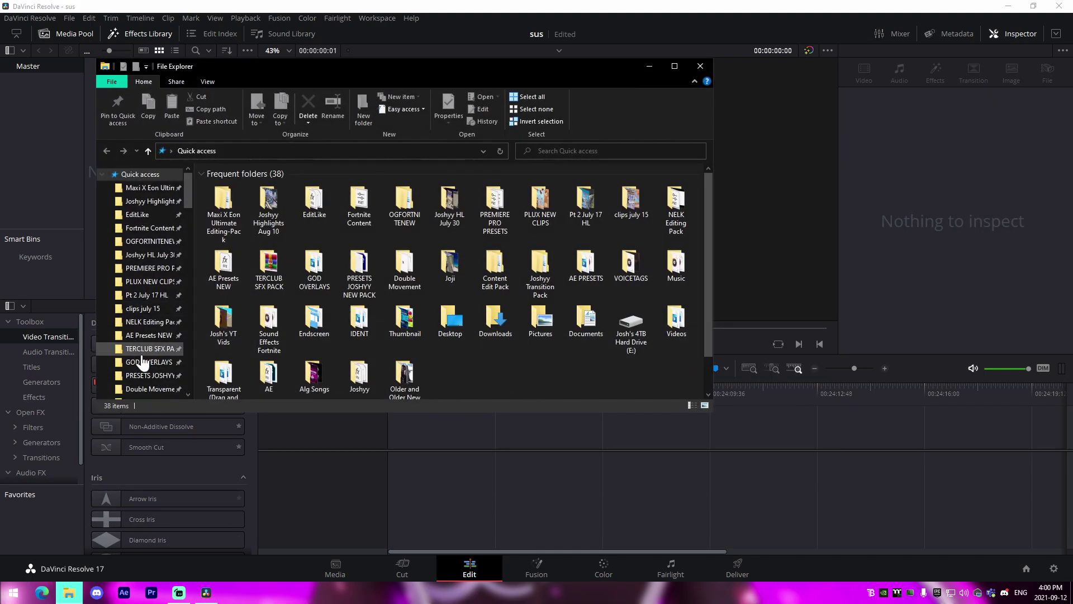
pyautogui.click(152, 313)
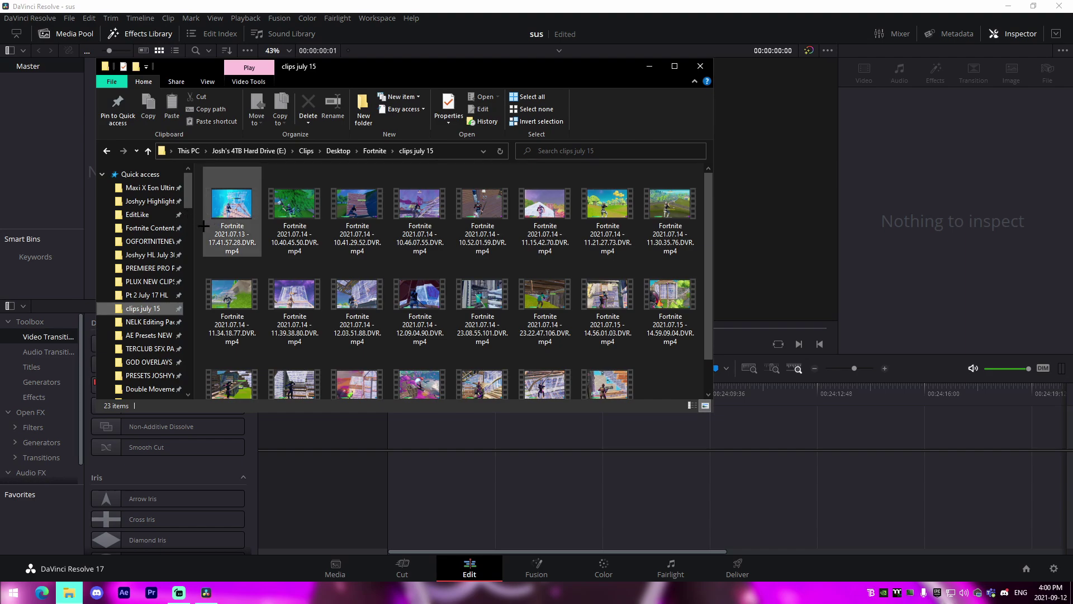
pyautogui.moveTo(201, 226); pyautogui.dragTo(90, 191)
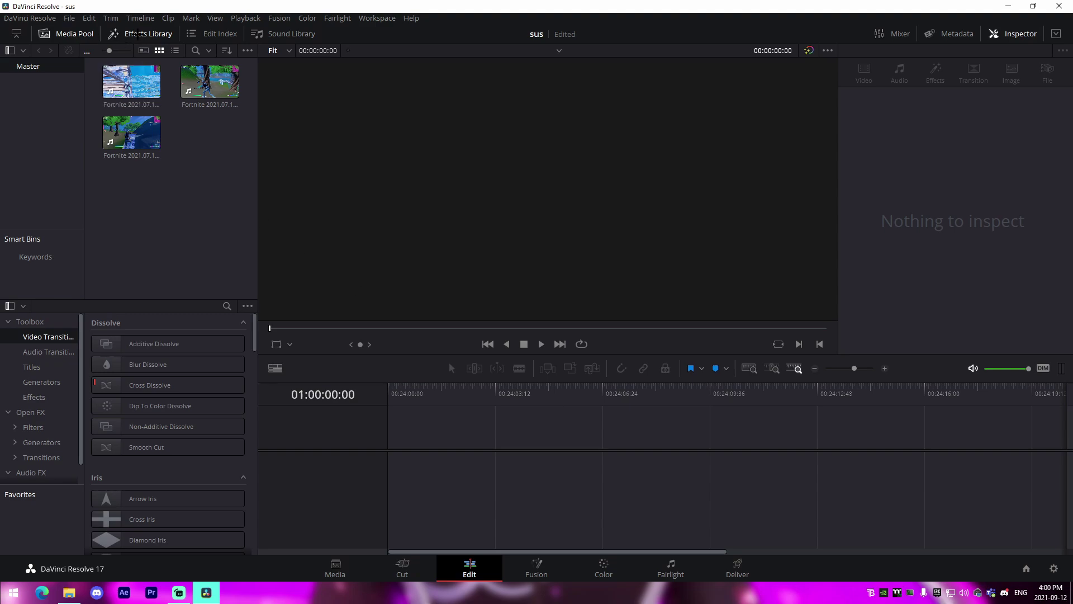
# - Hide the Media Pool and Effects Library, then show both again
pyautogui.click(113, 33)
pyautogui.click(45, 34)
pyautogui.click(67, 34)
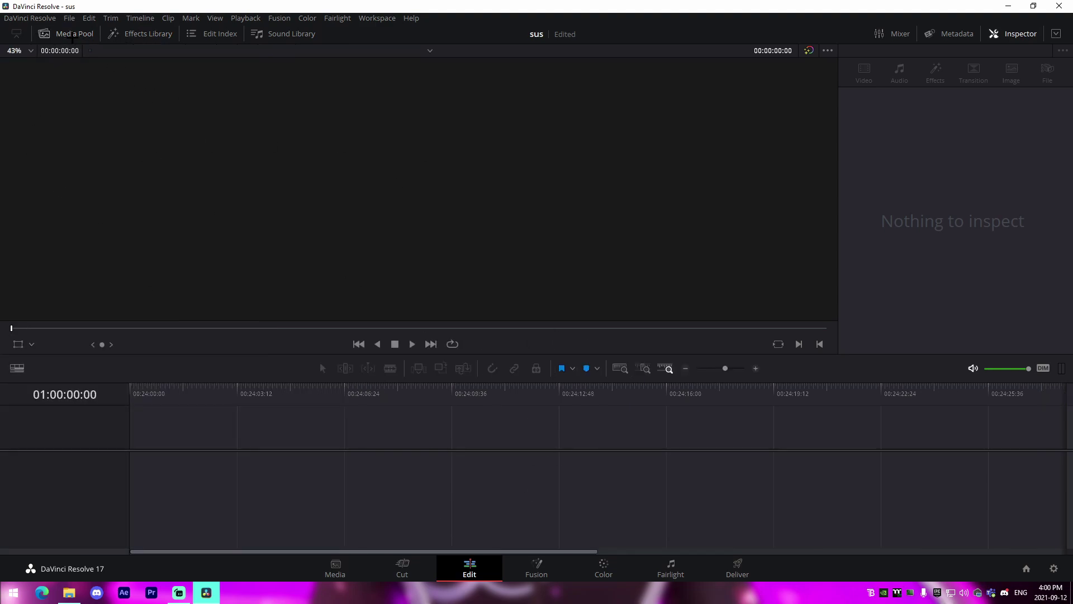
pyautogui.click(140, 34)
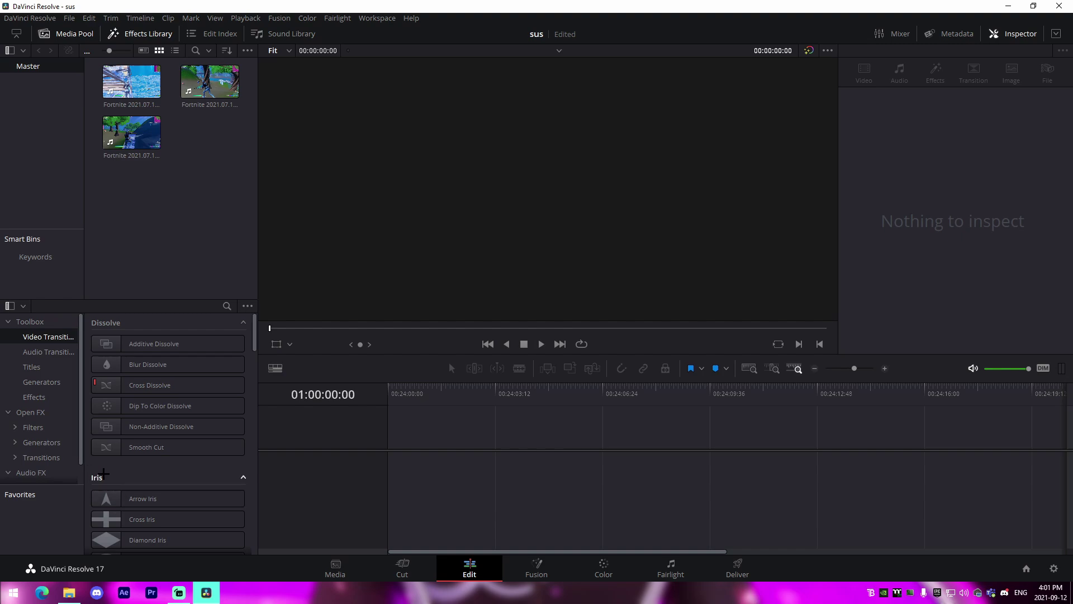
pyautogui.click(111, 447)
# - Create a timeline by placing the first Fortnite clip, 17.41.57.28, at its start
pyautogui.moveTo(223, 166); pyautogui.dragTo(200, 141)
pyautogui.moveTo(220, 146); pyautogui.dragTo(186, 133)
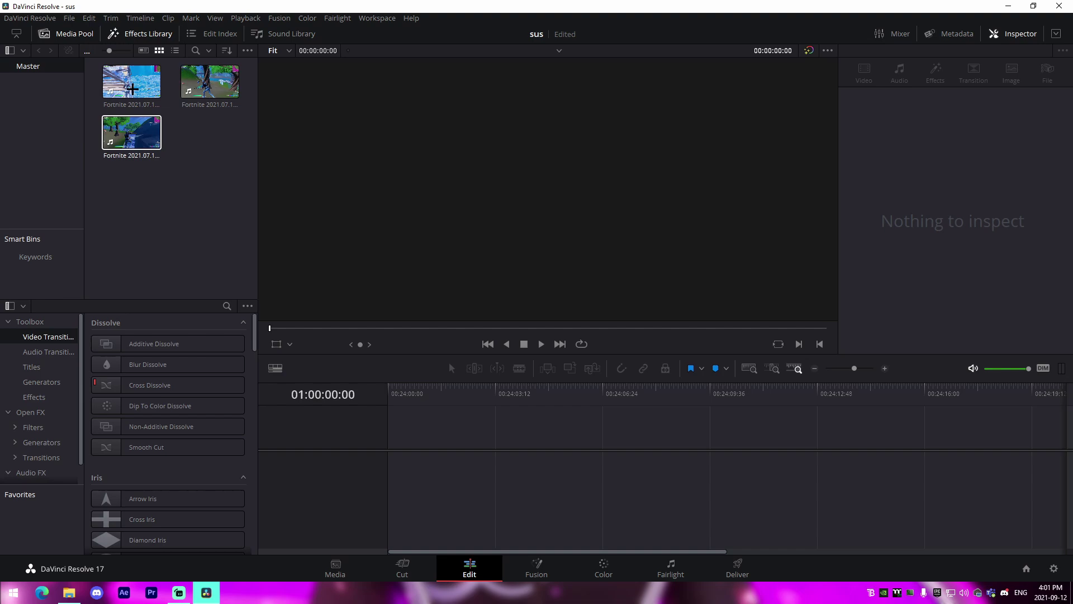
pyautogui.moveTo(135, 84); pyautogui.dragTo(141, 125)
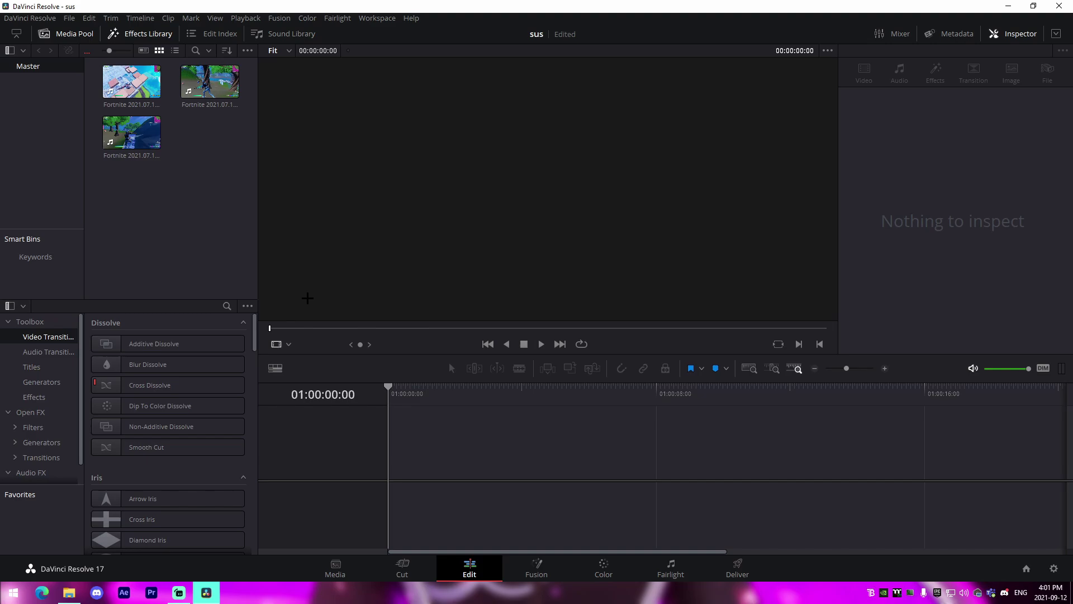
pyautogui.moveTo(139, 91); pyautogui.dragTo(425, 453)
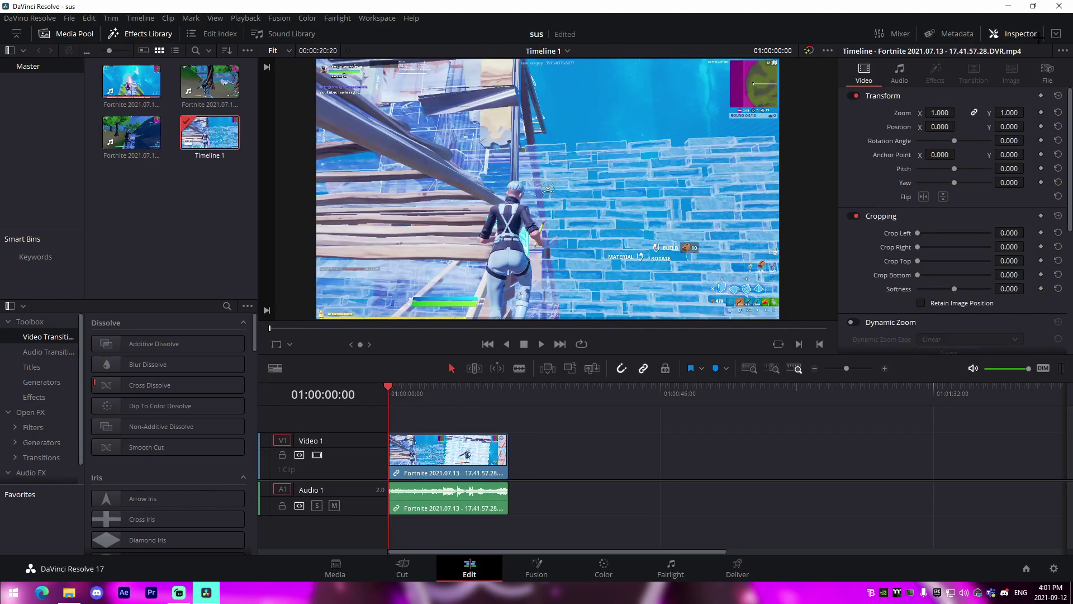
# - Examine the clip's video transform and cropping properties and its audio properties in the Inspector
pyautogui.click(1001, 34)
pyautogui.click(1001, 34)
pyautogui.moveTo(919, 232); pyautogui.dragTo(895, 241)
pyautogui.moveTo(944, 111)
pyautogui.mouseDown()
pyautogui.moveTo(1000, 112)
pyautogui.moveTo(944, 112)
pyautogui.moveTo(951, 126)
pyautogui.moveTo(995, 126)
pyautogui.moveTo(946, 120)
pyautogui.mouseUp()
pyautogui.moveTo(958, 141)
pyautogui.mouseDown()
pyautogui.moveTo(975, 141)
pyautogui.moveTo(957, 141)
pyautogui.mouseUp()
pyautogui.click(899, 68)
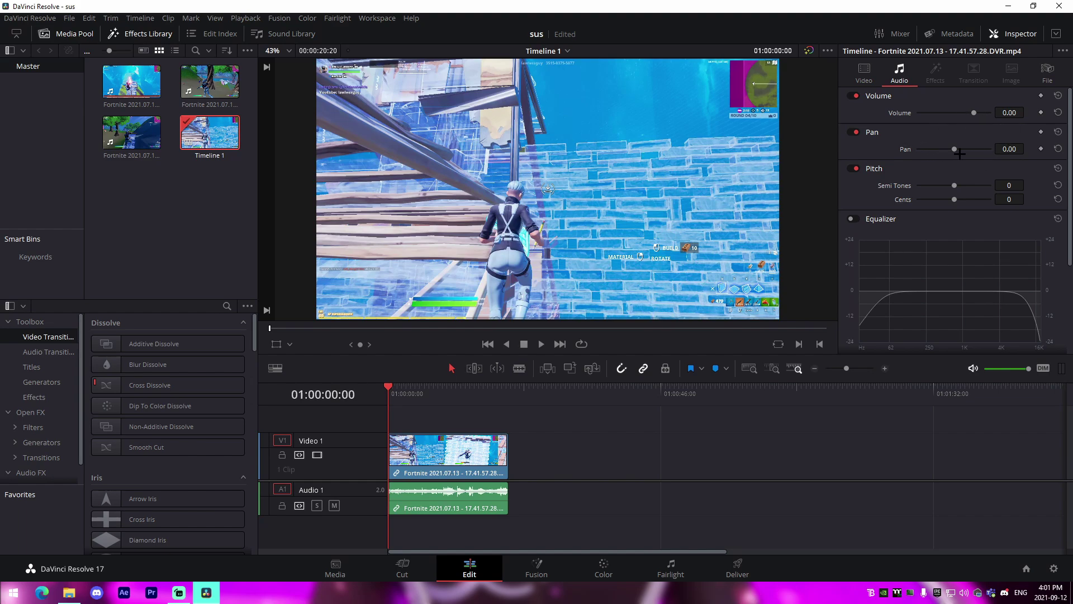
pyautogui.click(881, 69)
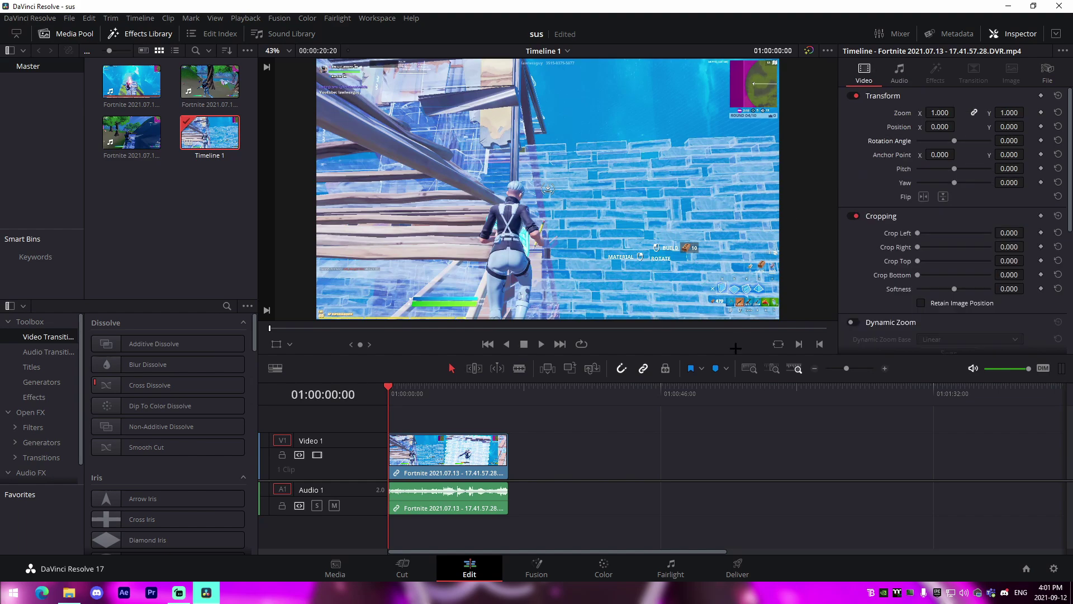
# - Delete the Fortnite clip from the timeline, video and audio together
pyautogui.click(496, 459)
pyautogui.press('Delete')
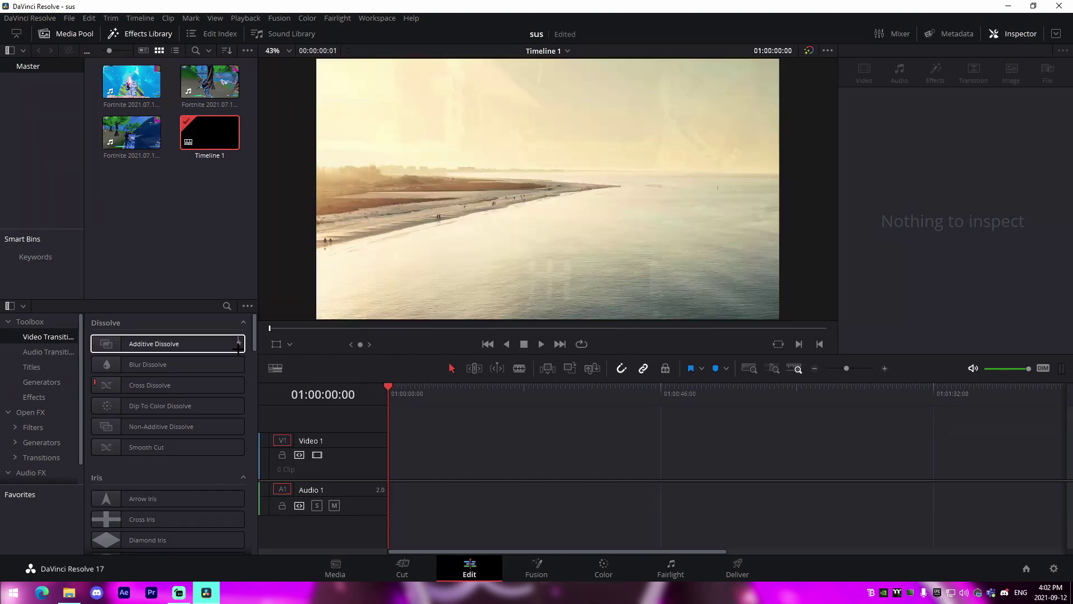
pyautogui.click(194, 201)
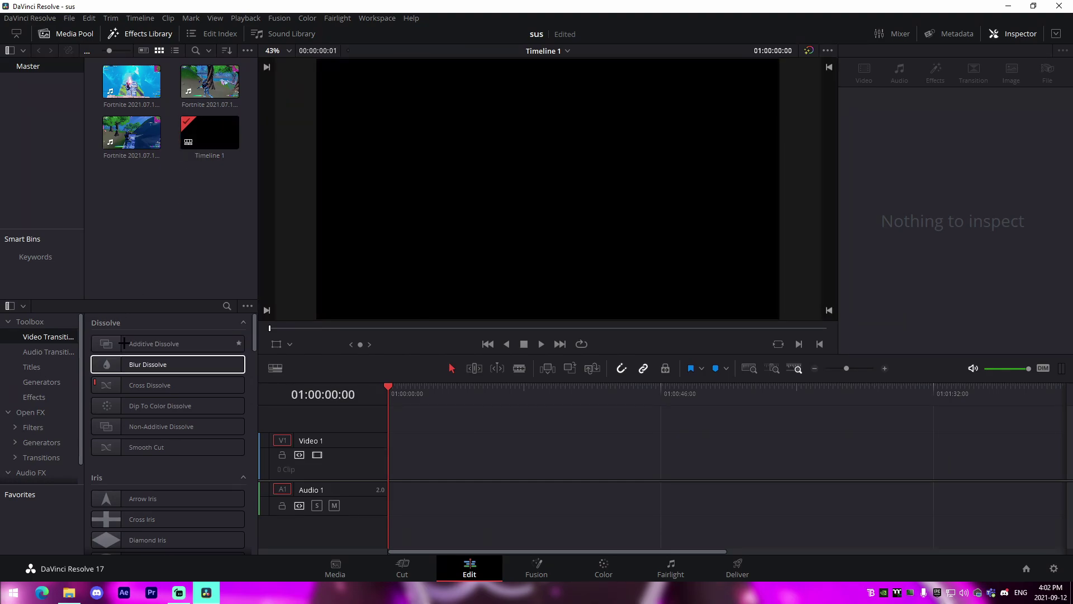
# - Add "Dustystaytrue - Never Change.mp3" from the deemix Music folder to the start of track Audio 1
pyautogui.click(69, 592)
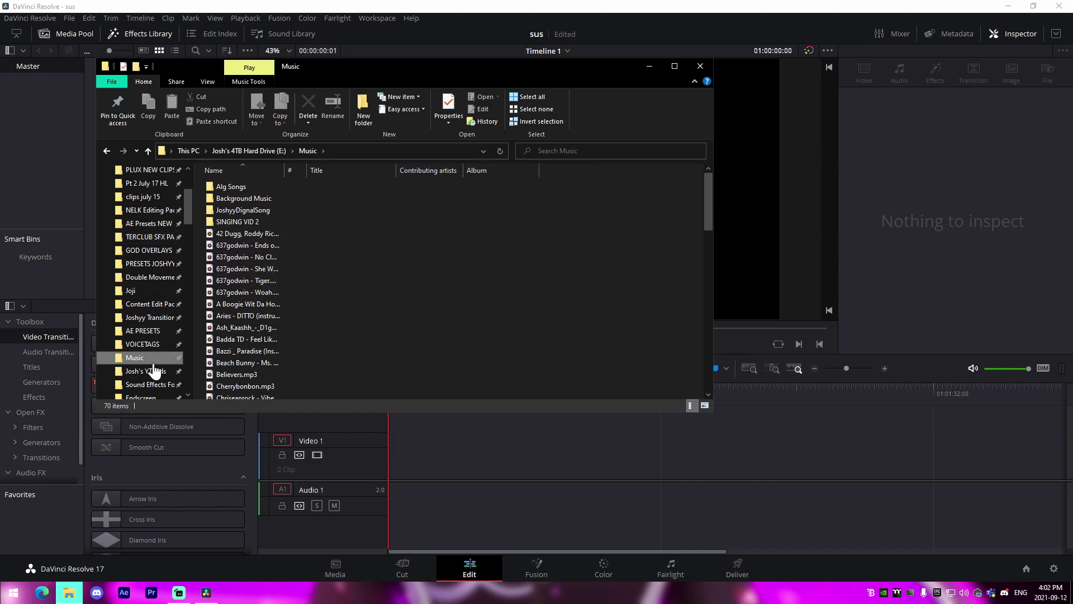
pyautogui.scroll(-4, 147, 366)
pyautogui.scroll(-10, 147, 362)
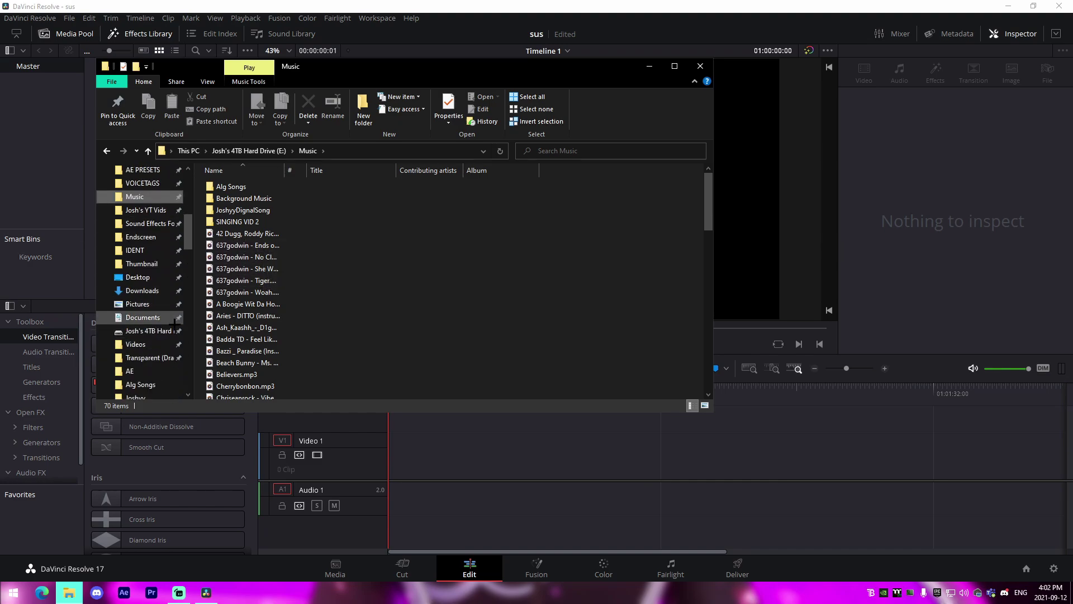
pyautogui.scroll(-3, 154, 361)
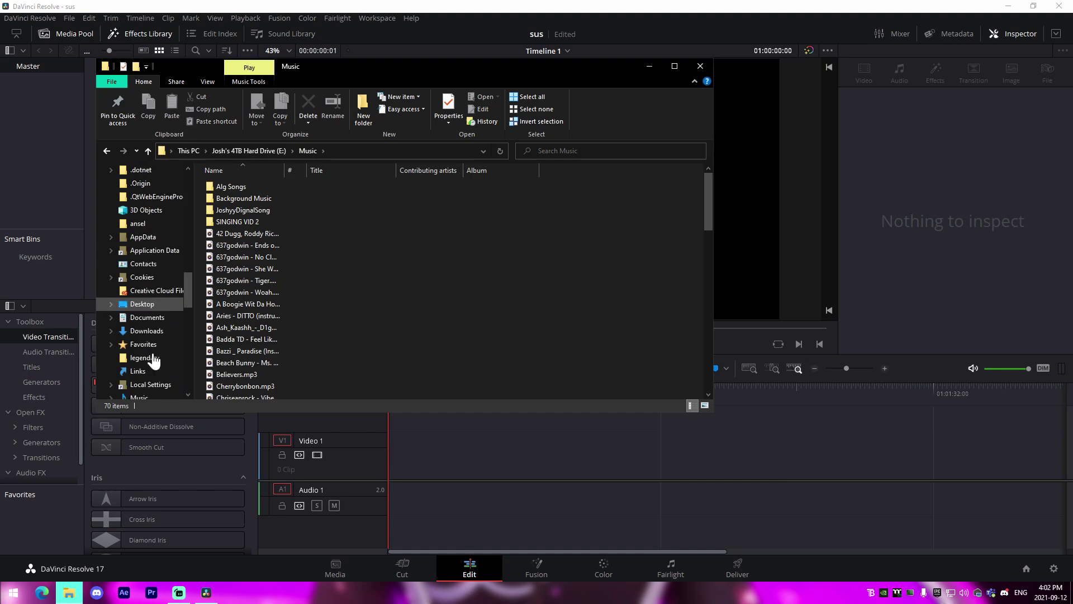
pyautogui.click(140, 344)
pyautogui.doubleClick(230, 186)
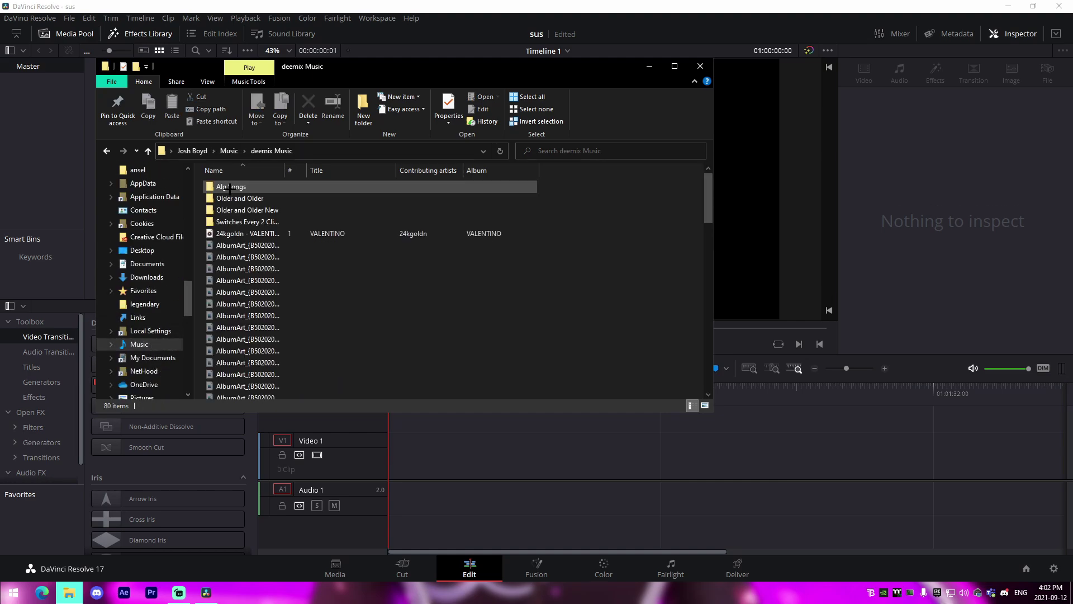
pyautogui.scroll(-10, 296, 358)
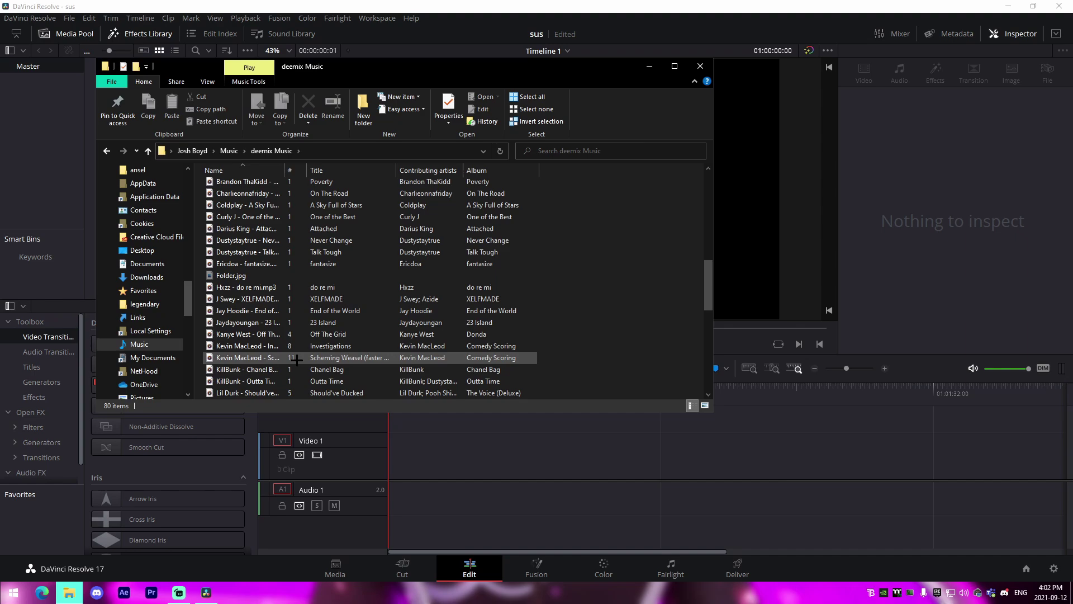
pyautogui.scroll(2, 368, 278)
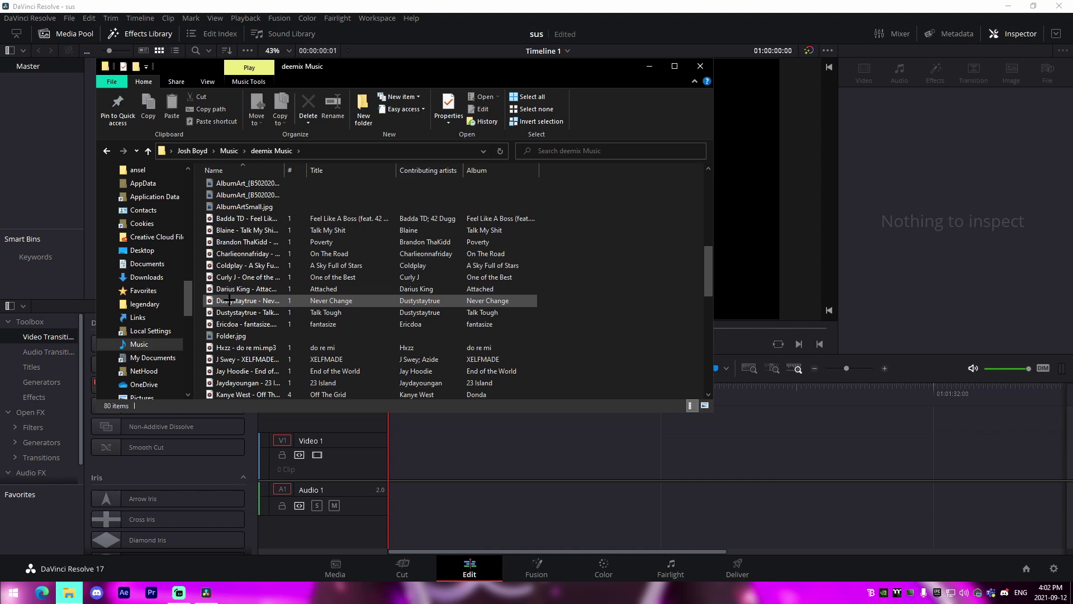
pyautogui.moveTo(230, 300); pyautogui.dragTo(488, 474)
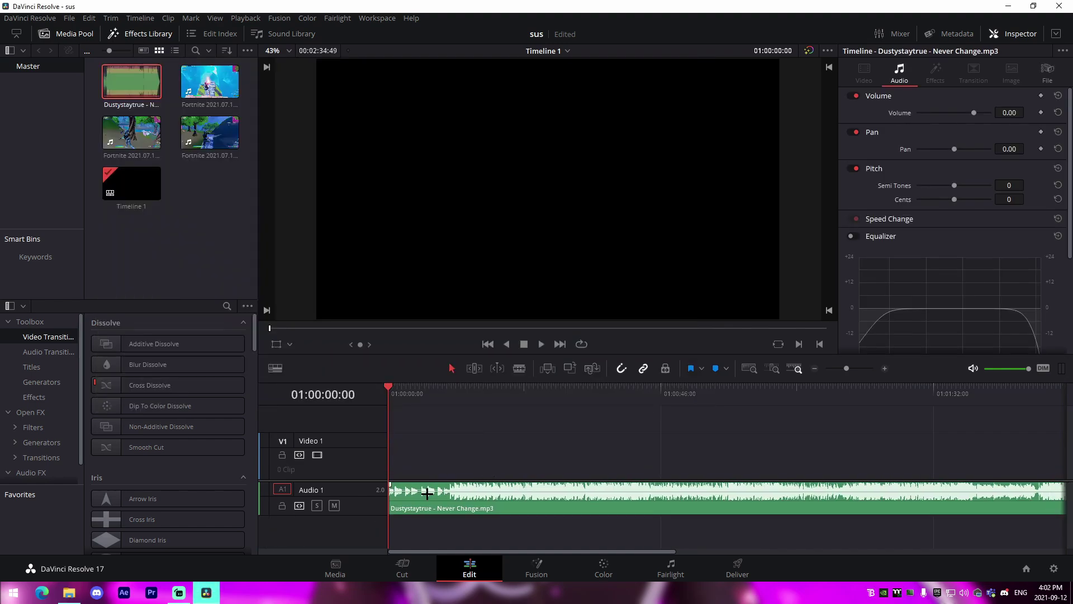
# - Trim about 6 seconds off the song's intro and move it back to the timeline start, with the monitoring volume lowered
pyautogui.moveTo(393, 498); pyautogui.dragTo(423, 497)
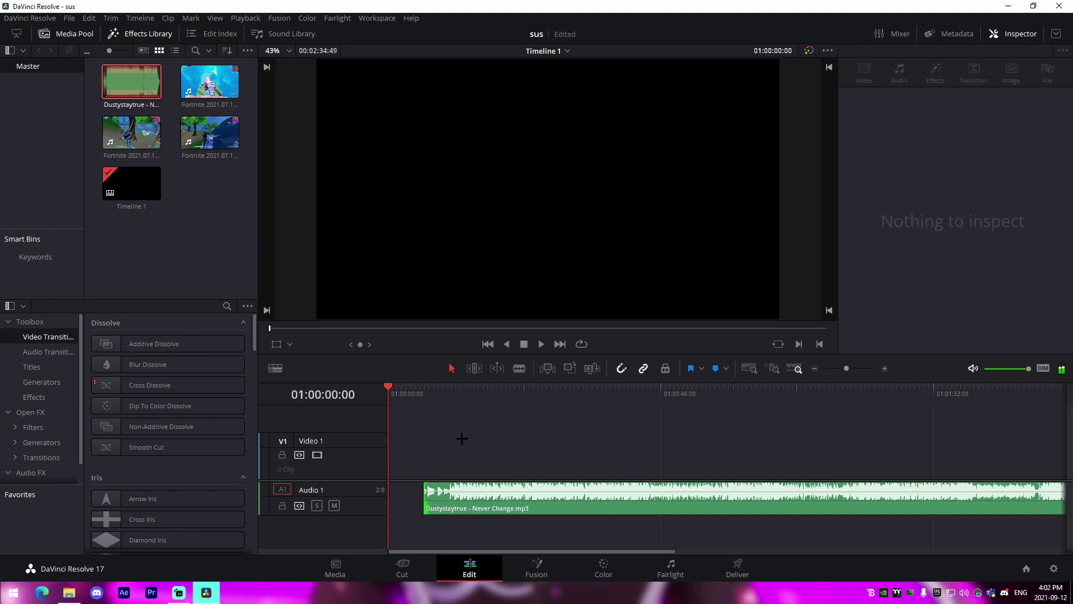
pyautogui.moveTo(1025, 369); pyautogui.dragTo(1011, 369)
pyautogui.moveTo(511, 493); pyautogui.dragTo(477, 492)
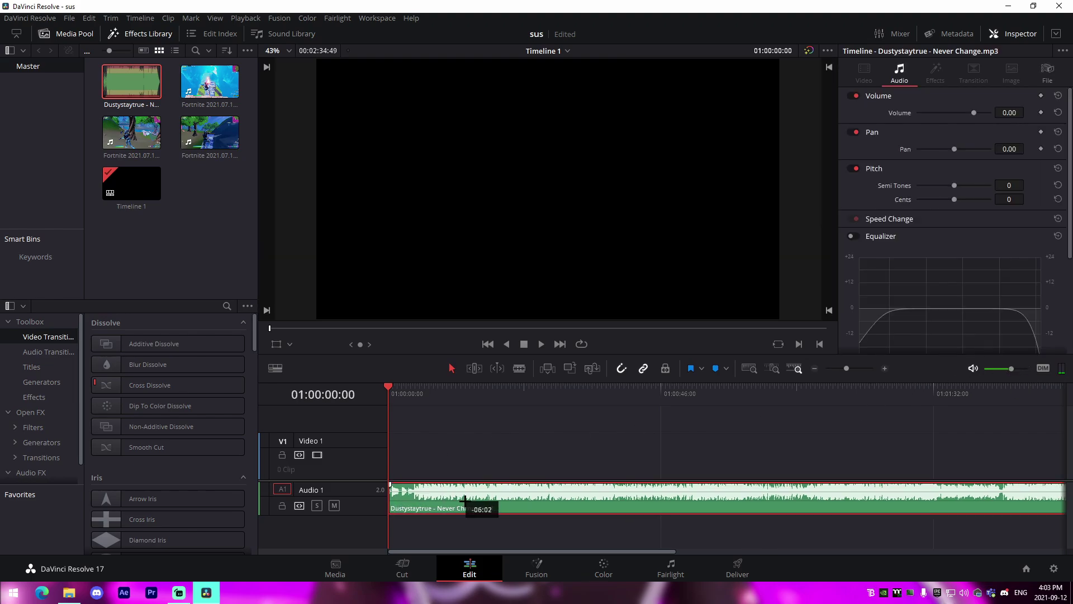
pyautogui.click(479, 470)
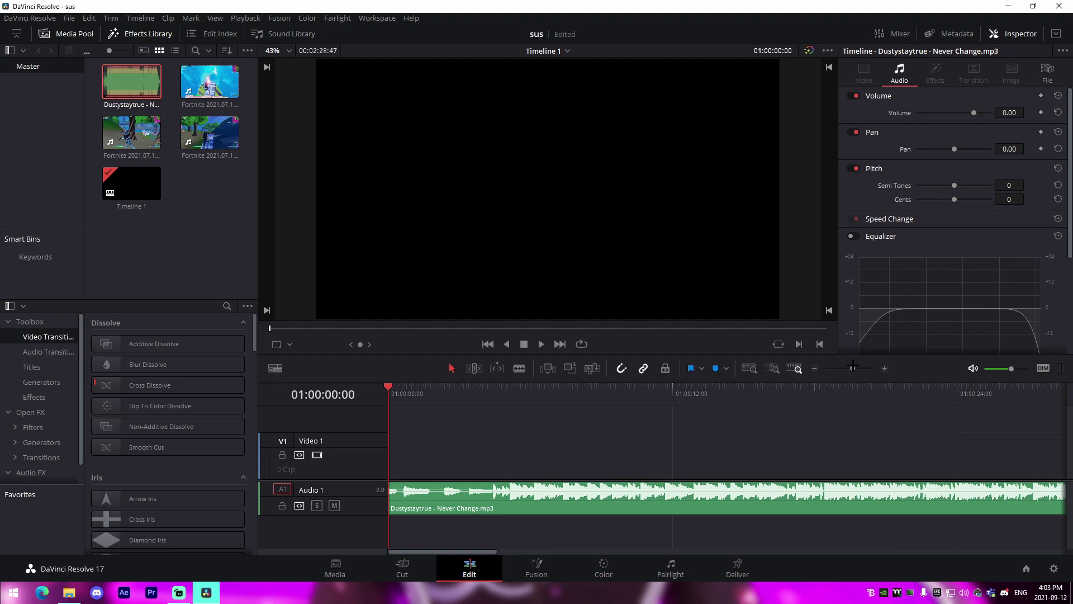
# - Trim about 12 more seconds off the song's beginning and move it back to the start of the timeline
pyautogui.moveTo(847, 366); pyautogui.dragTo(850, 368)
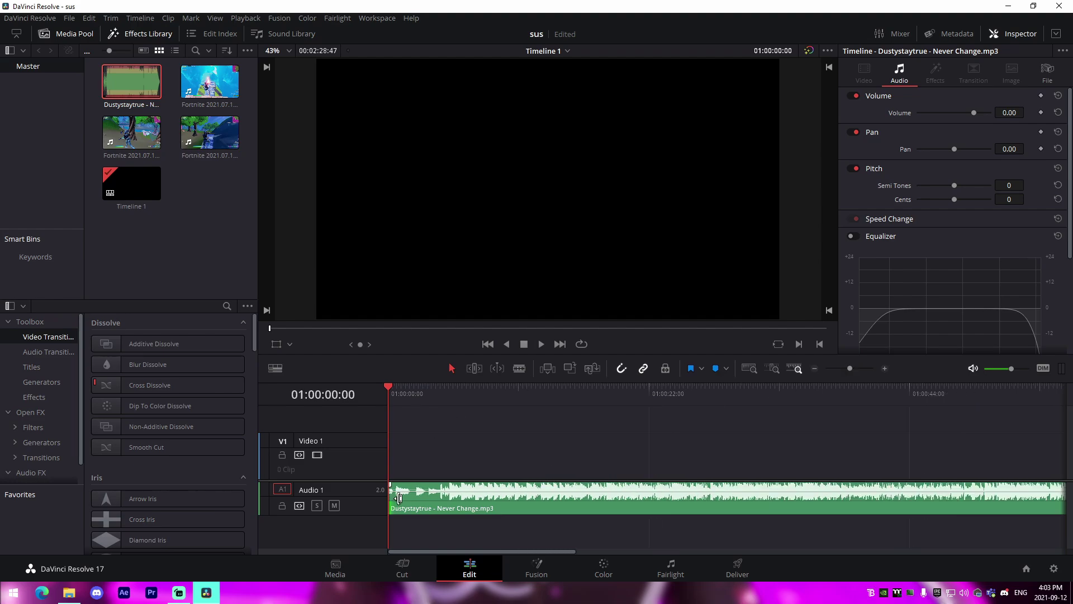
pyautogui.moveTo(396, 503)
pyautogui.mouseDown()
pyautogui.moveTo(420, 506)
pyautogui.moveTo(391, 504)
pyautogui.mouseUp()
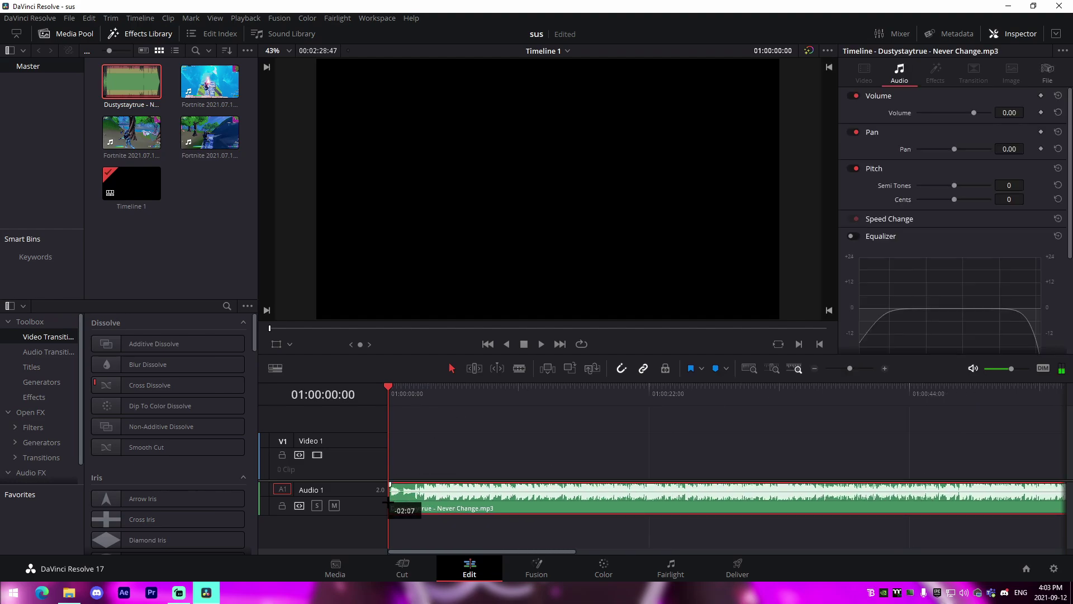
pyautogui.click(441, 506)
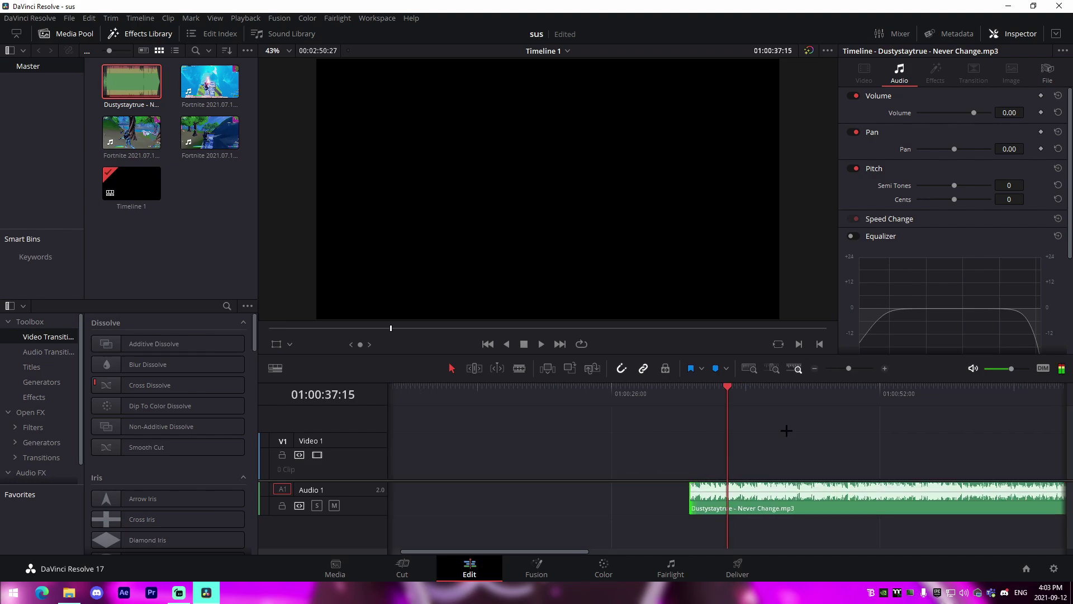
pyautogui.moveTo(853, 366)
pyautogui.mouseDown()
pyautogui.moveTo(863, 367)
pyautogui.moveTo(839, 367)
pyautogui.mouseUp()
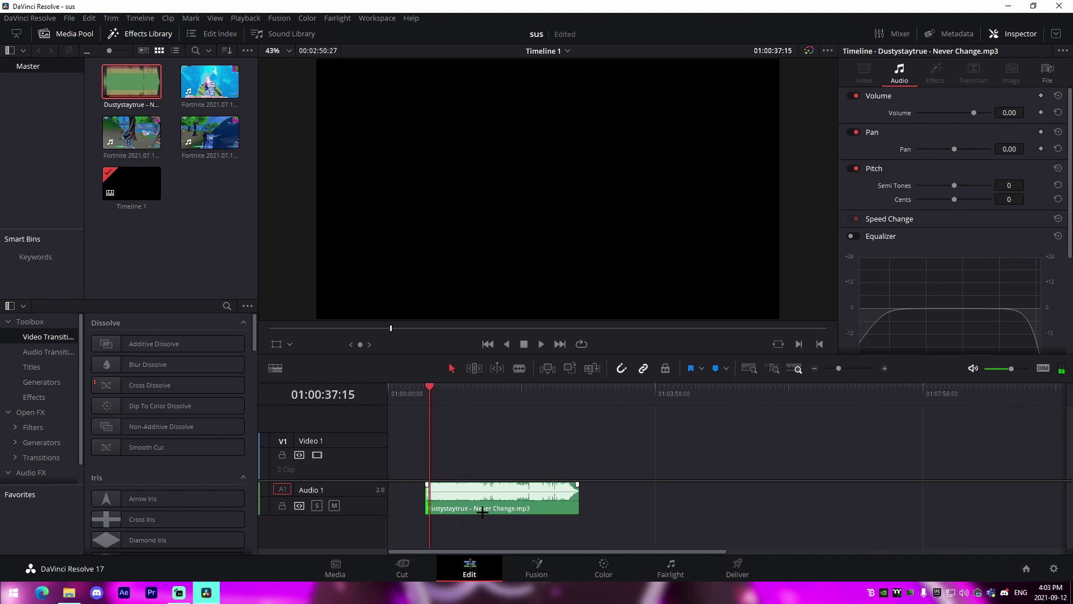
pyautogui.moveTo(483, 510); pyautogui.dragTo(408, 499)
pyautogui.press('Home')
pyautogui.moveTo(838, 368); pyautogui.dragTo(852, 368)
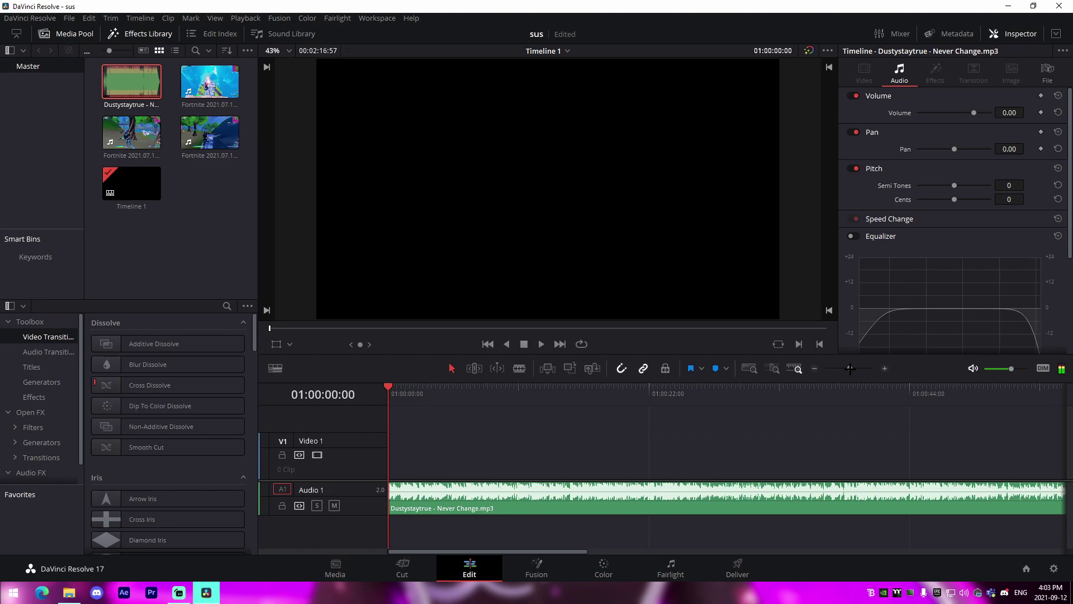
# - Play the song from the start and add a marker on its clip at 01:00:04:20
pyautogui.click(434, 493)
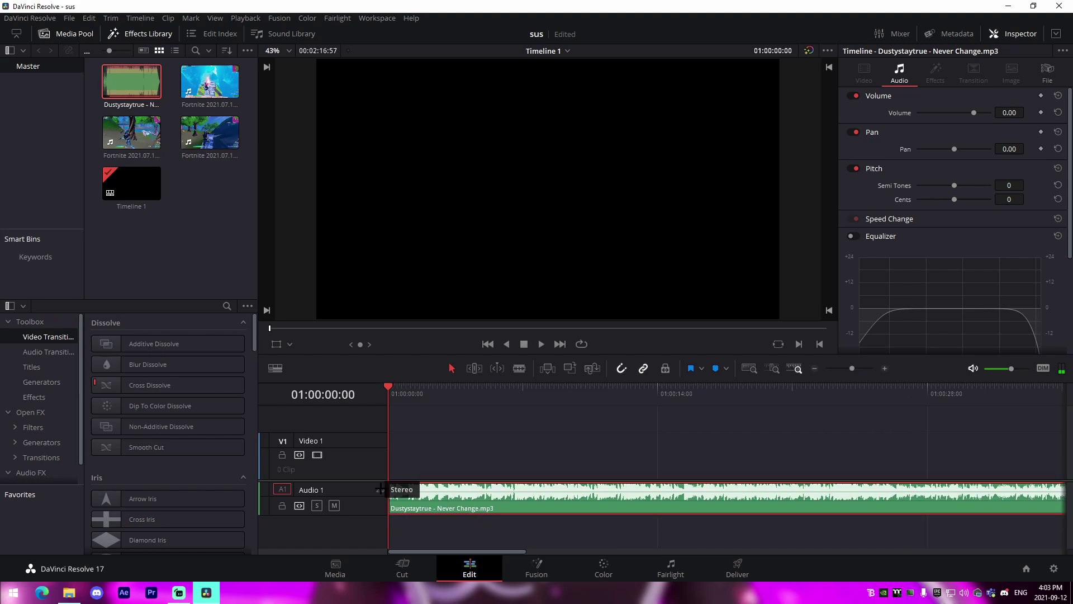
pyautogui.press('space')
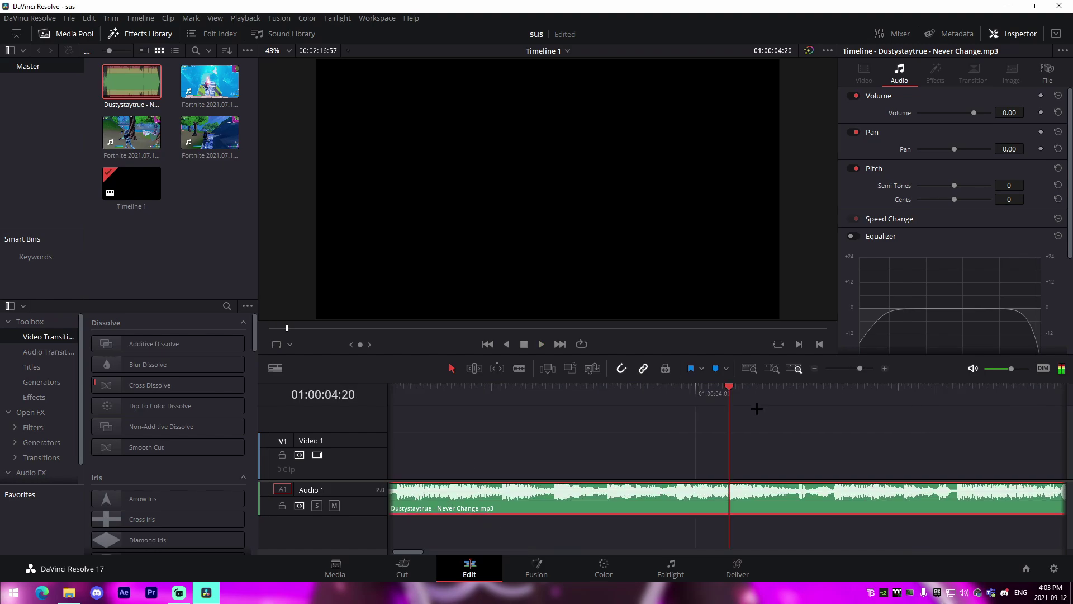
pyautogui.press('m')
pyautogui.moveTo(858, 370); pyautogui.dragTo(853, 367)
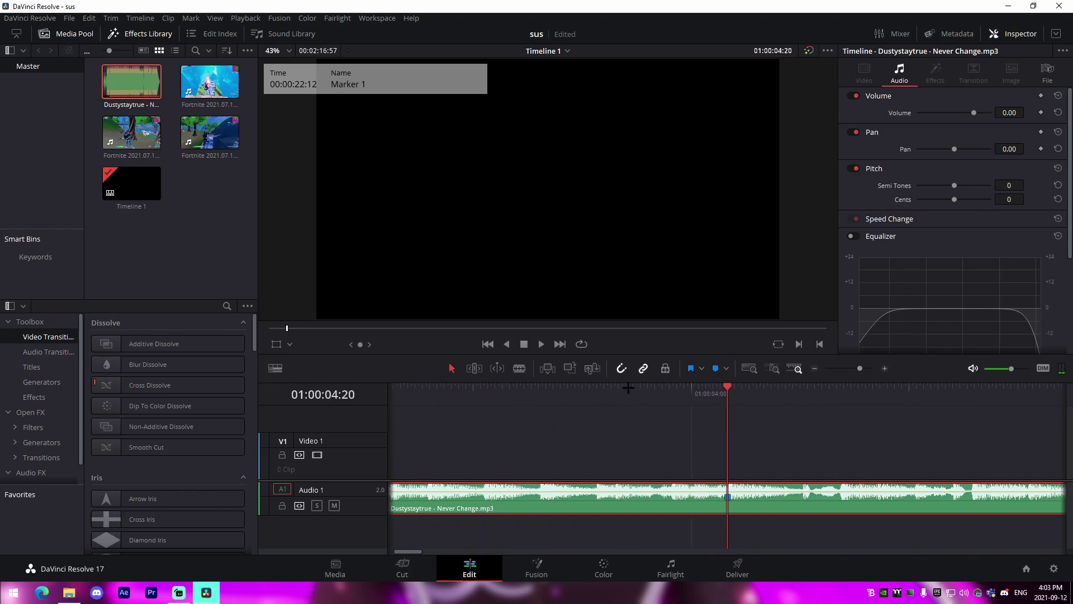
# - Continue playing the song and add blue beat markers on its clip at 01:00:07:06 and 01:00:09:50
pyautogui.moveTo(860, 368); pyautogui.dragTo(852, 367)
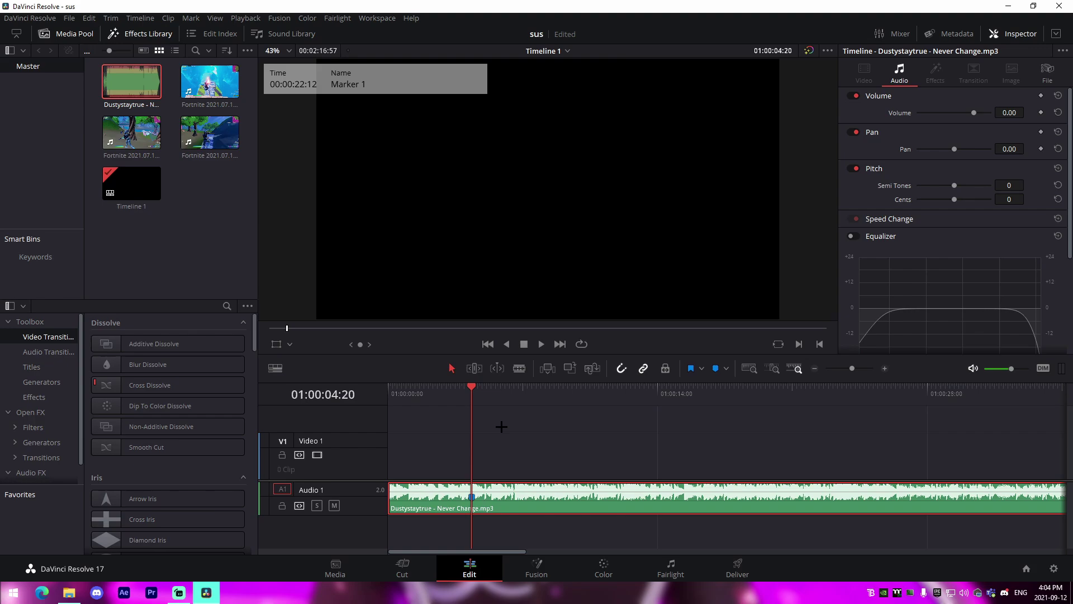
pyautogui.click(452, 387)
pyautogui.press('space')
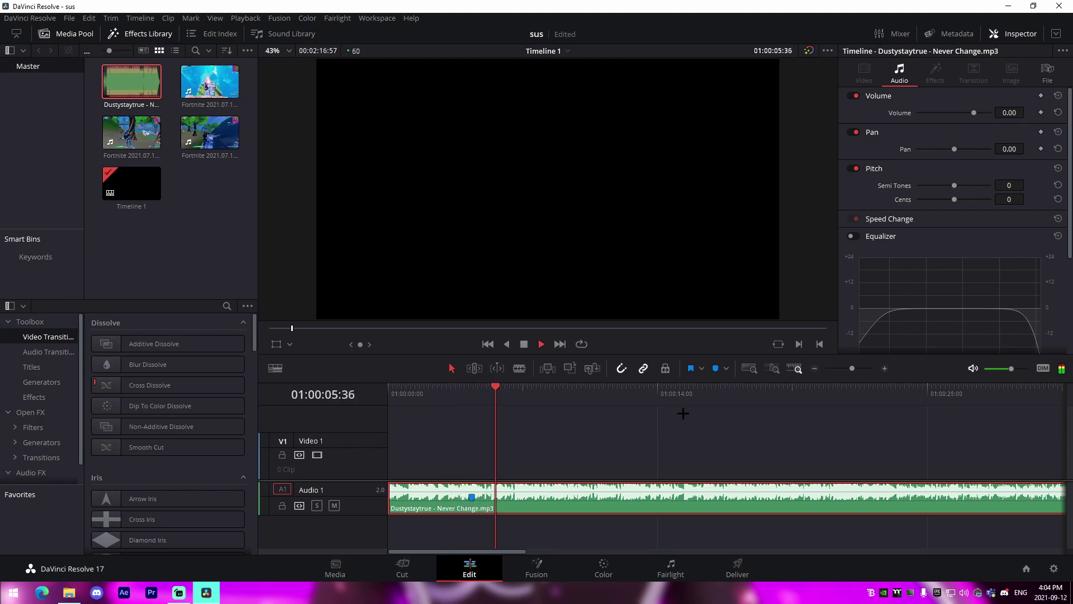
pyautogui.moveTo(852, 368)
pyautogui.mouseDown()
pyautogui.moveTo(841, 367)
pyautogui.moveTo(856, 368)
pyautogui.mouseUp()
pyautogui.press('space')
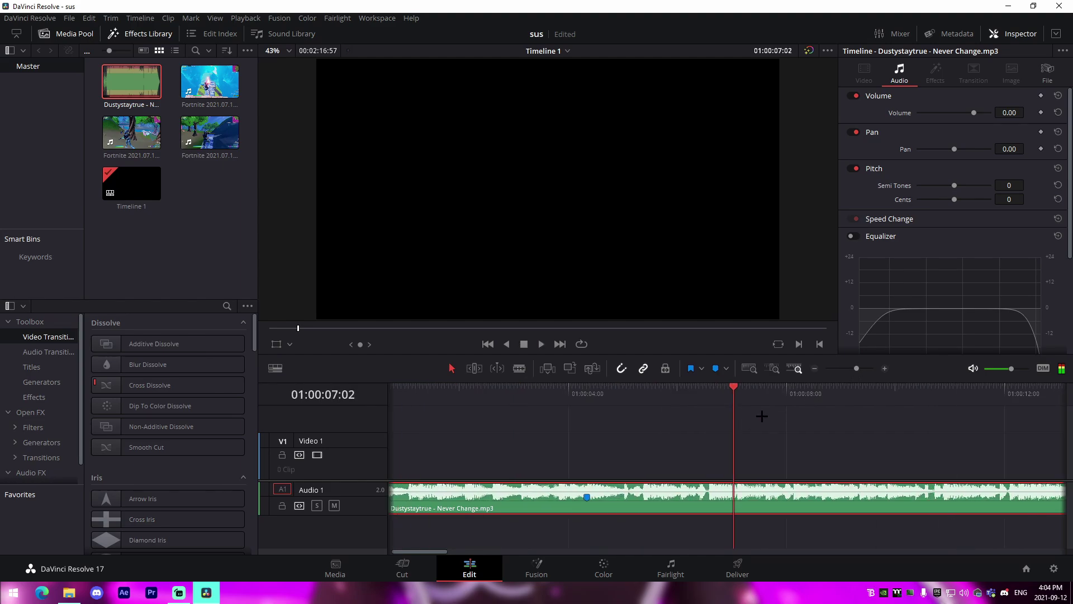
pyautogui.press('space')
pyautogui.press('m')
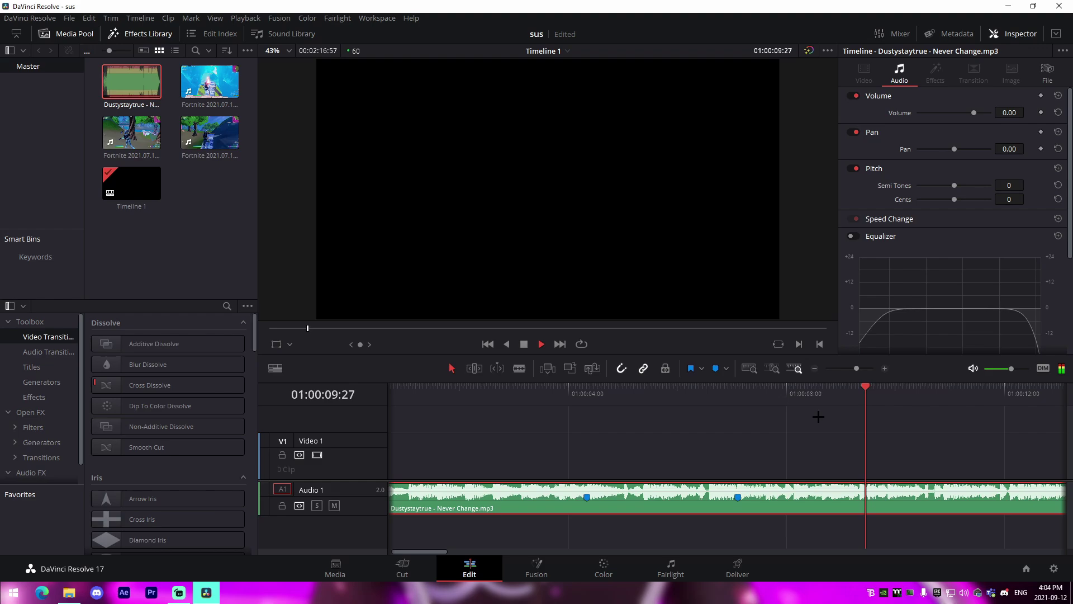
pyautogui.press('space')
# - Split the song clip at 01:00:12:21 and delete everything after the cut
pyautogui.moveTo(857, 367); pyautogui.dragTo(852, 368)
pyautogui.press('b')
pyautogui.click(660, 498)
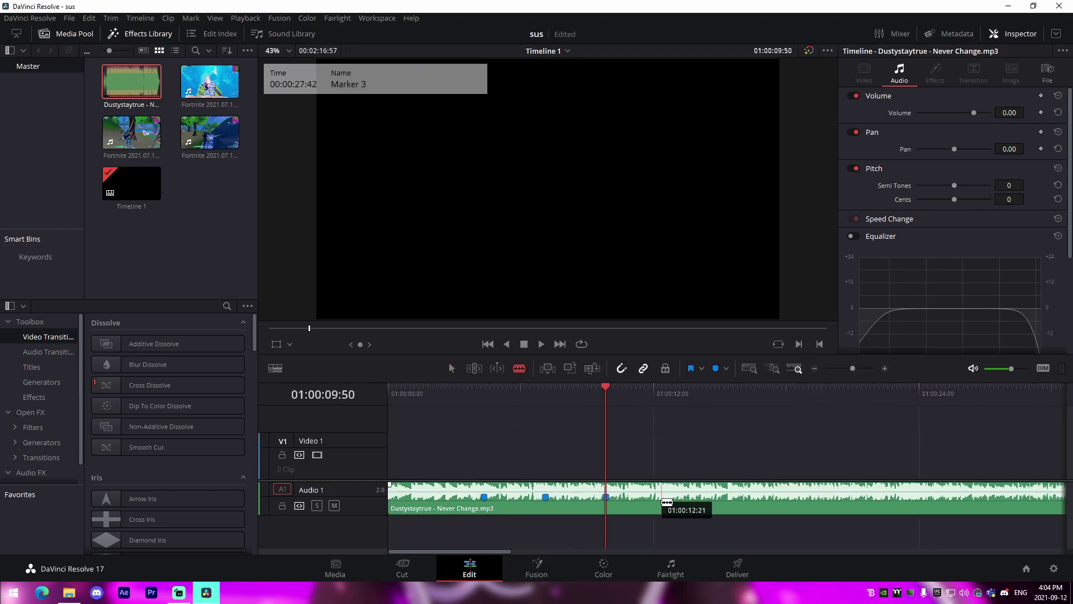
pyautogui.click(715, 498)
pyautogui.hotkey('ctrl', 'z')
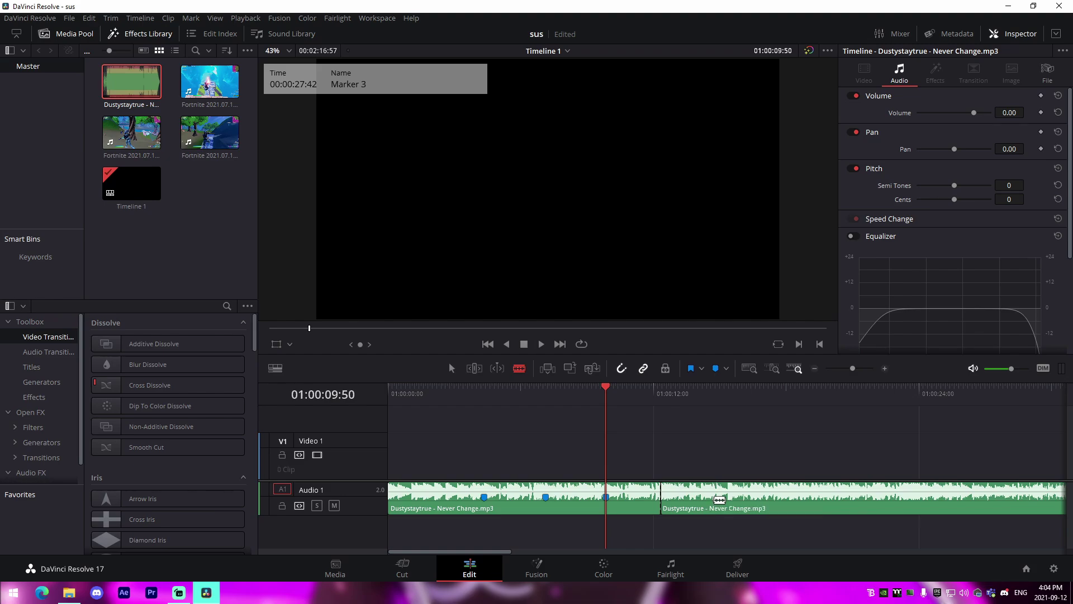
pyautogui.click(452, 368)
pyautogui.click(780, 508)
pyautogui.press('Delete')
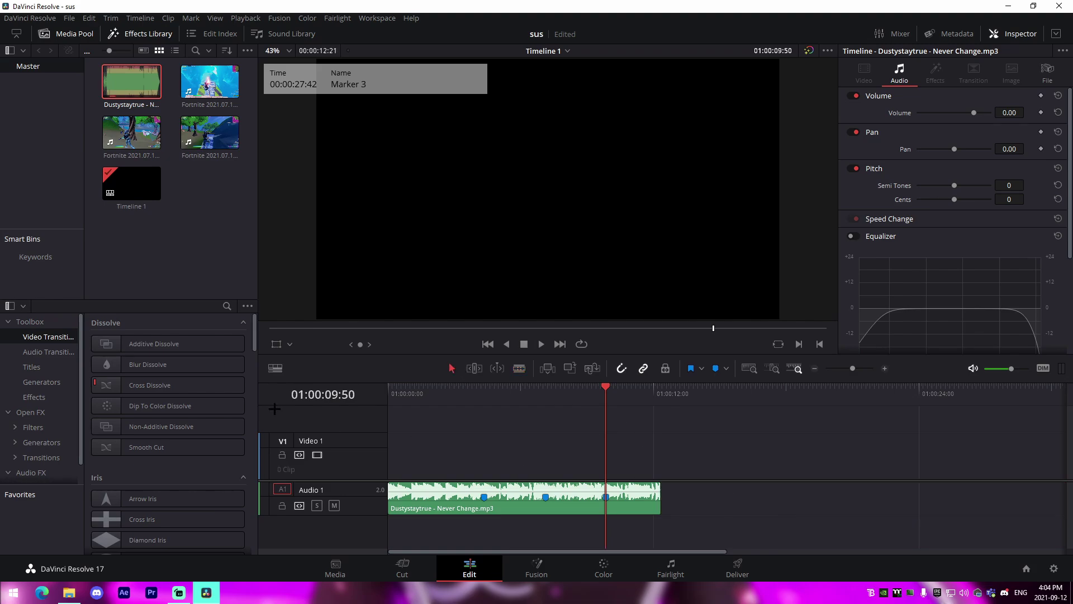
# - Set the colour for new markers to red
pyautogui.click(488, 390)
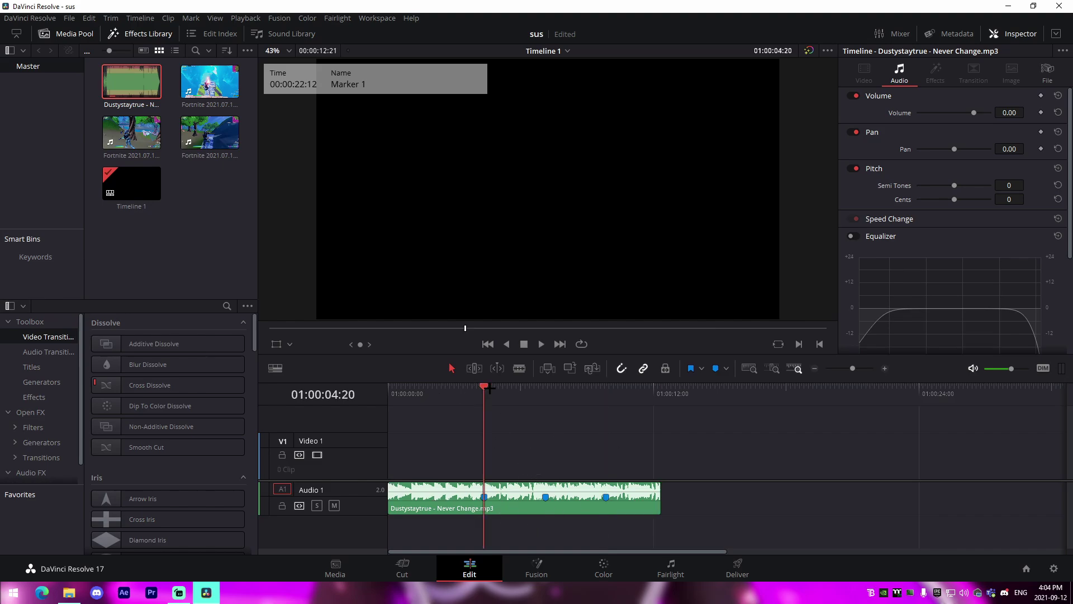
pyautogui.click(523, 504)
pyautogui.click(421, 400)
pyautogui.click(525, 493)
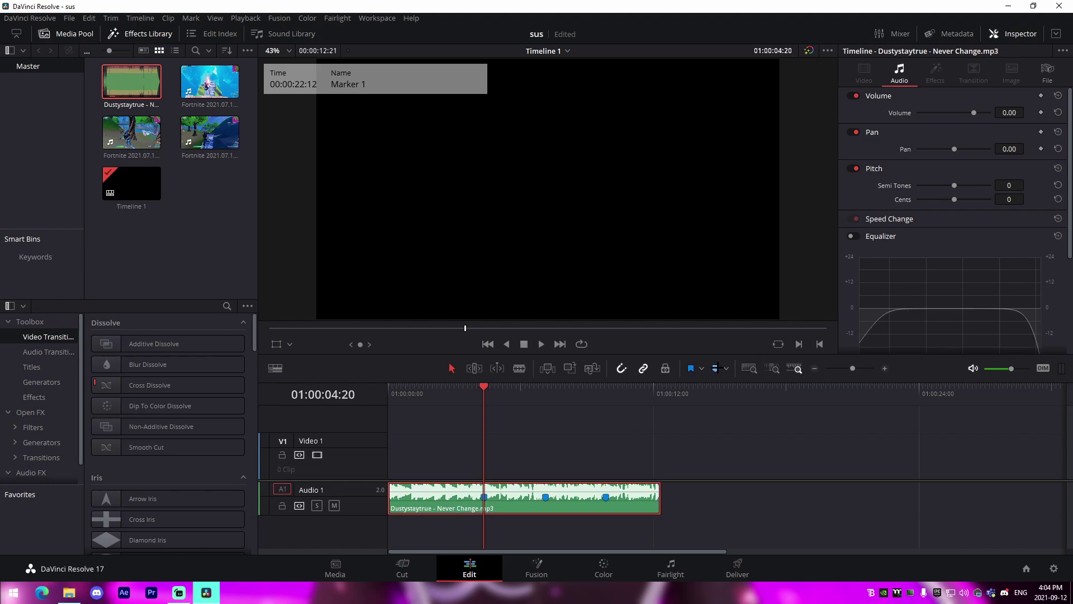
pyautogui.click(512, 458)
pyautogui.moveTo(853, 368); pyautogui.dragTo(855, 369)
pyautogui.click(727, 369)
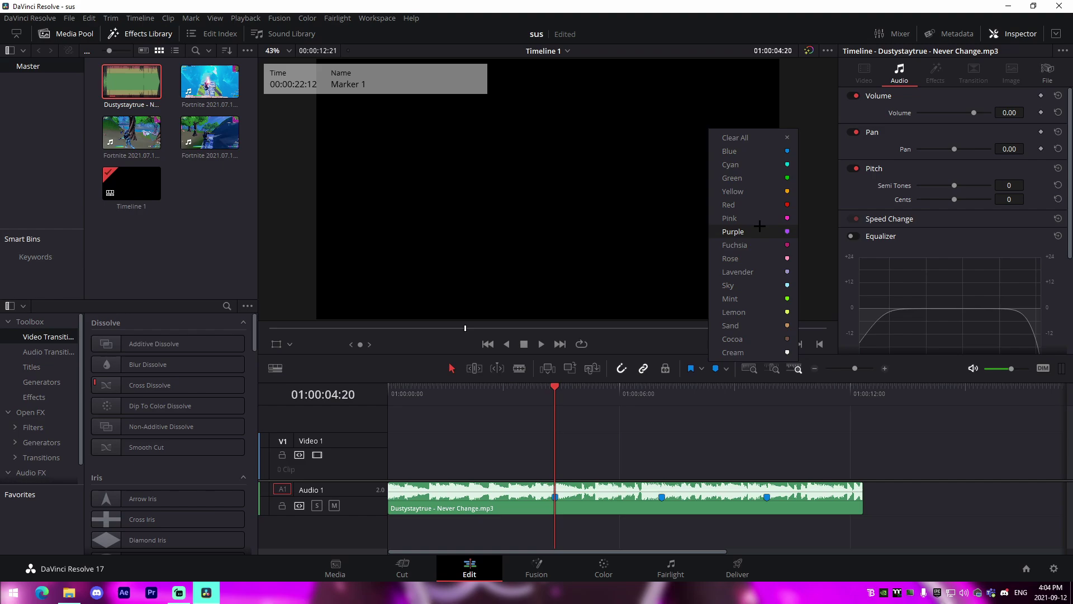
pyautogui.click(749, 206)
# - Play the song from just before its first marker and add a red marker on the clip at 01:00:05:00
pyautogui.click(585, 503)
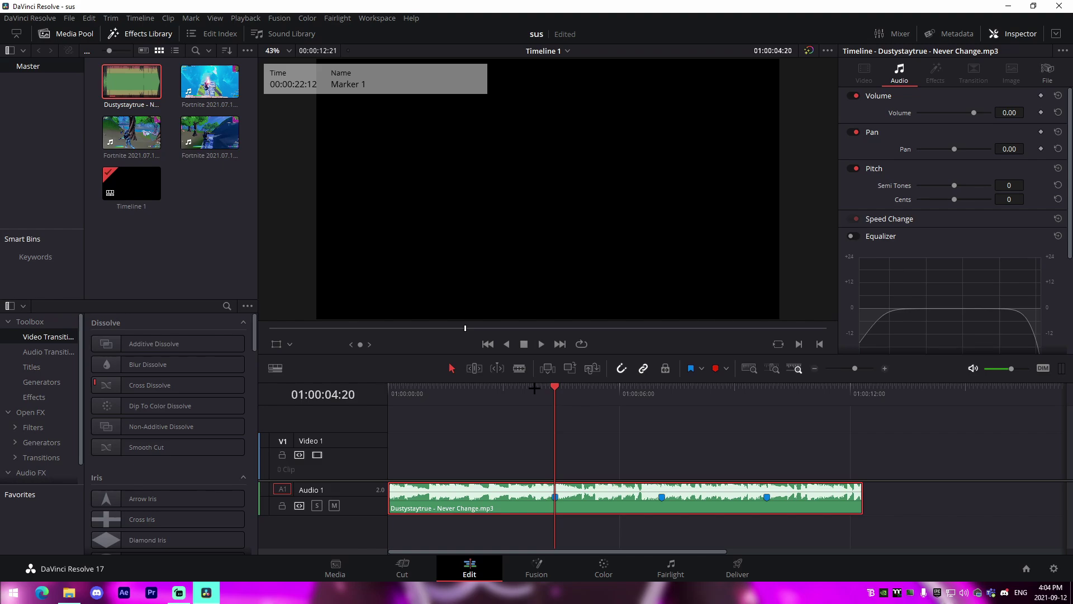
pyautogui.click(535, 388)
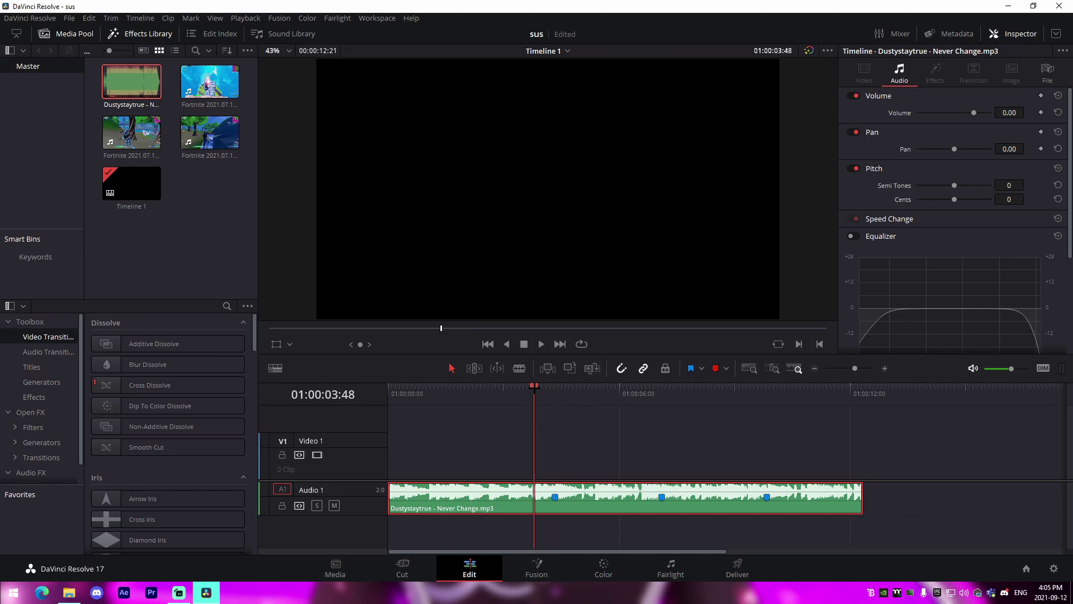
pyautogui.press('space')
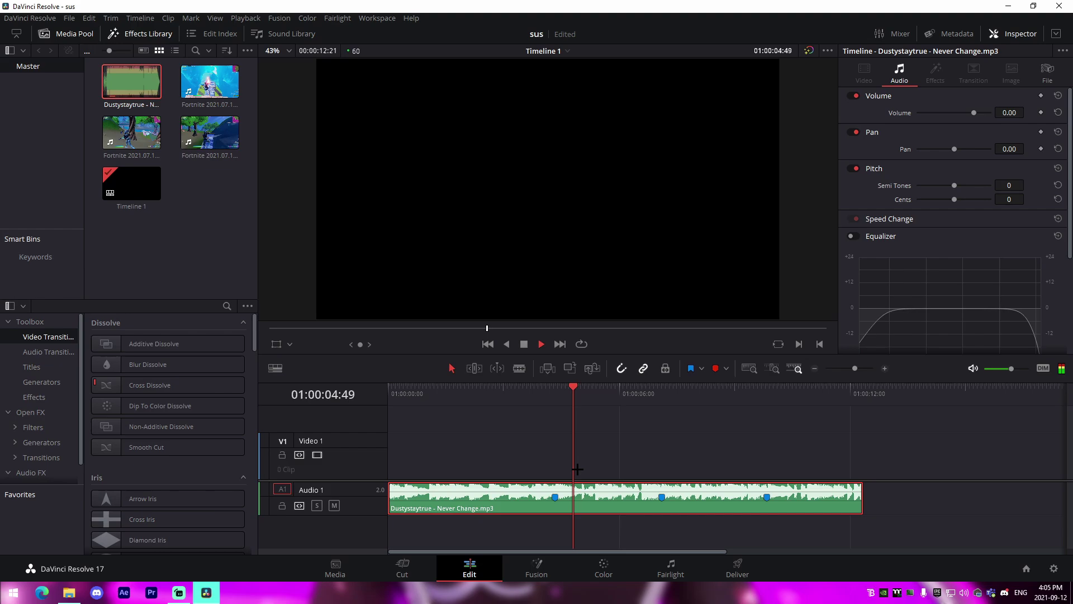
pyautogui.press('space')
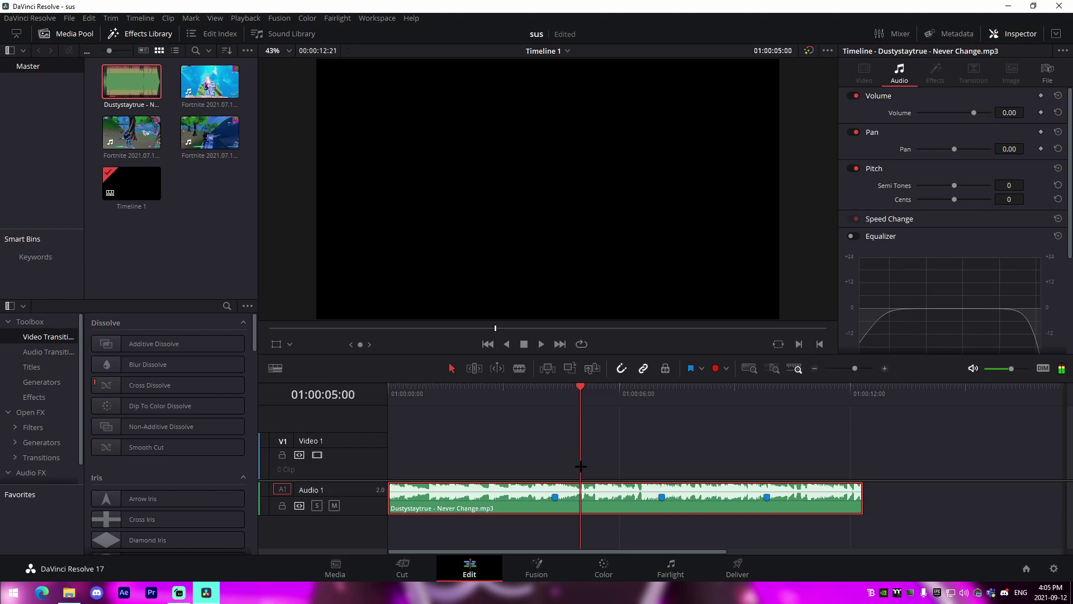
pyautogui.click(716, 368)
# - Continue playing the song and add red markers on its clip at 01:00:07:47 and 01:00:10:32
pyautogui.press('space')
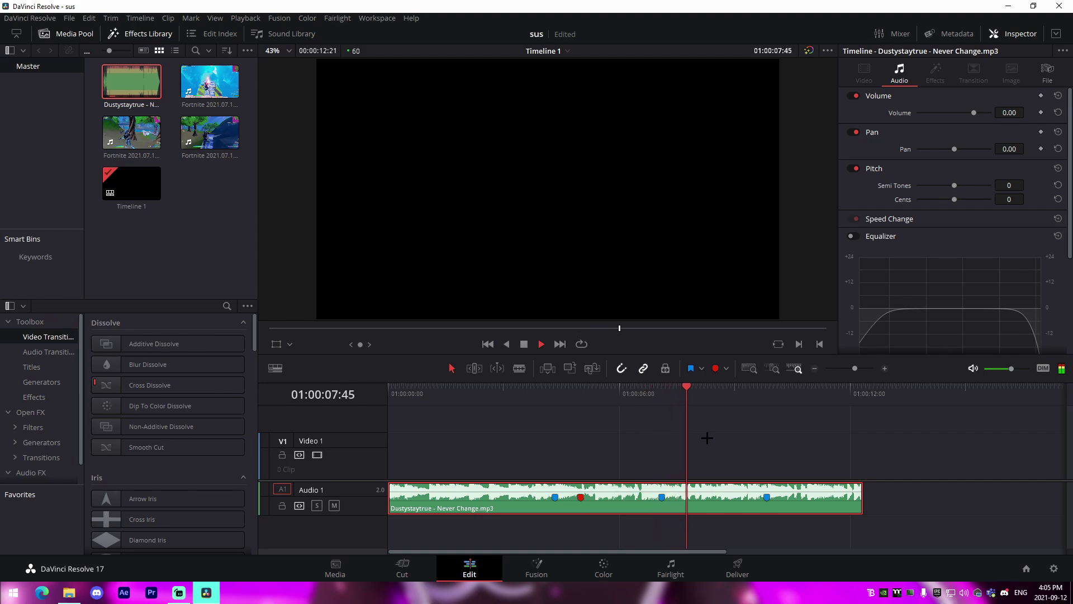
pyautogui.click(689, 396)
pyautogui.moveTo(689, 398); pyautogui.dragTo(688, 397)
pyautogui.press('m')
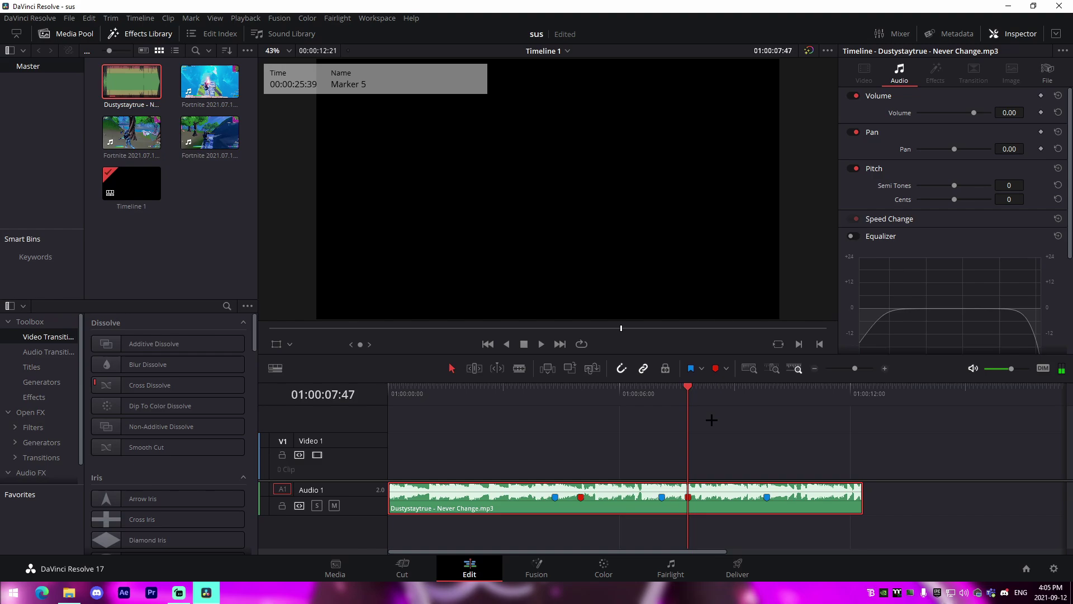
pyautogui.press('space')
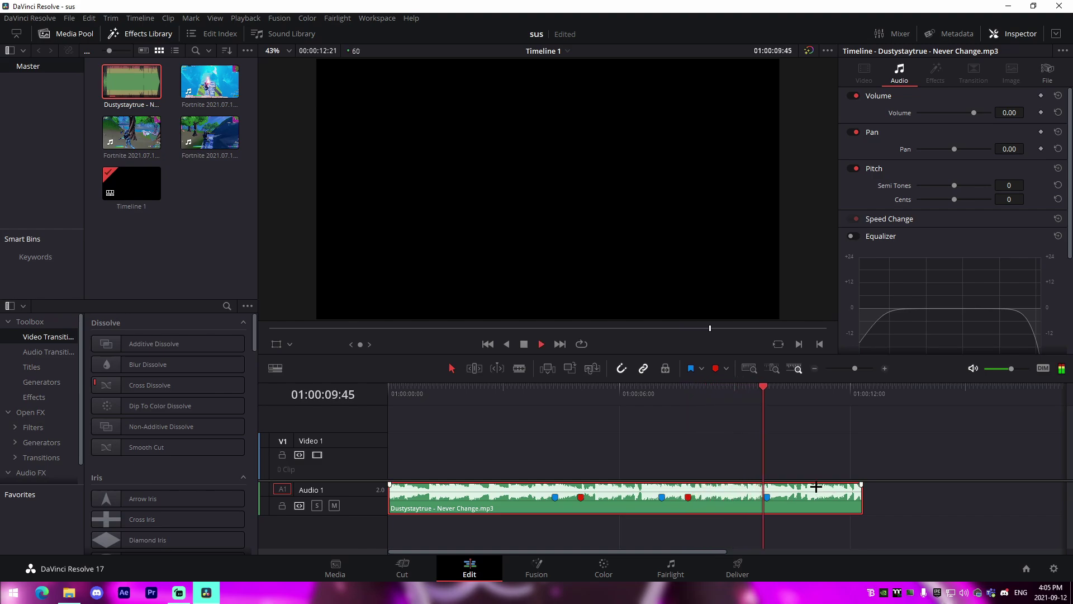
pyautogui.press('space')
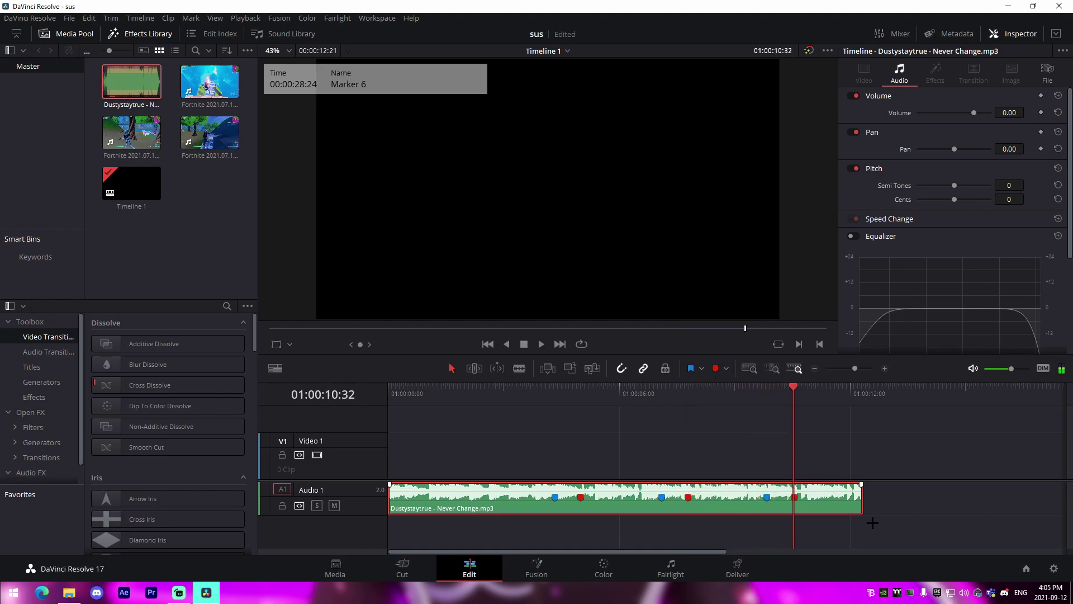
# - Trim the song's end to the last red marker at 01:00:10:32 and move the clip down to a new Audio 2 track
pyautogui.moveTo(862, 498); pyautogui.dragTo(793, 498)
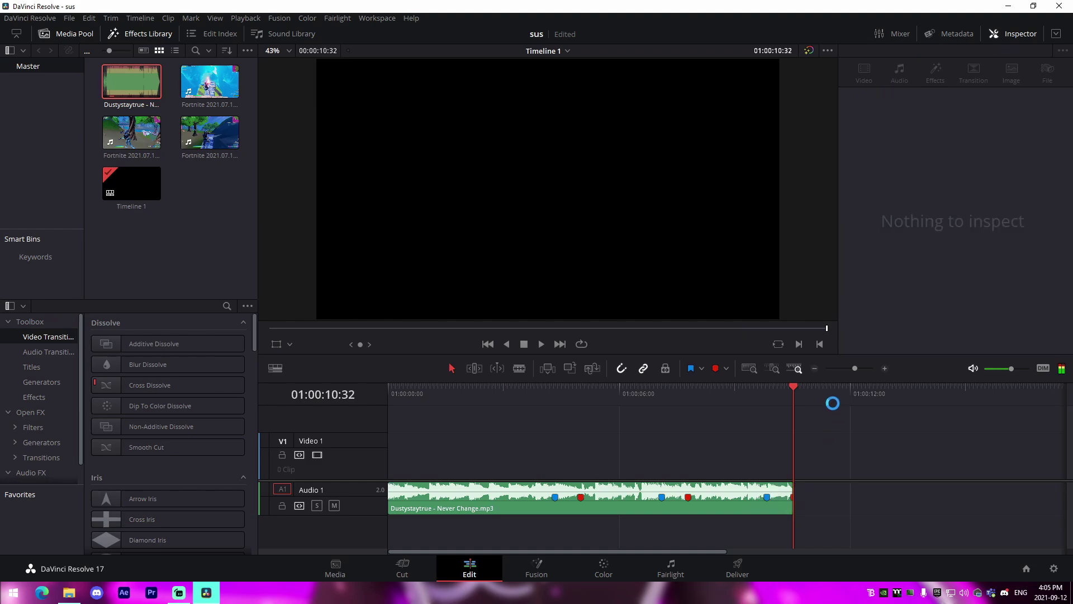
pyautogui.moveTo(510, 498); pyautogui.dragTo(523, 529)
pyautogui.click(622, 468)
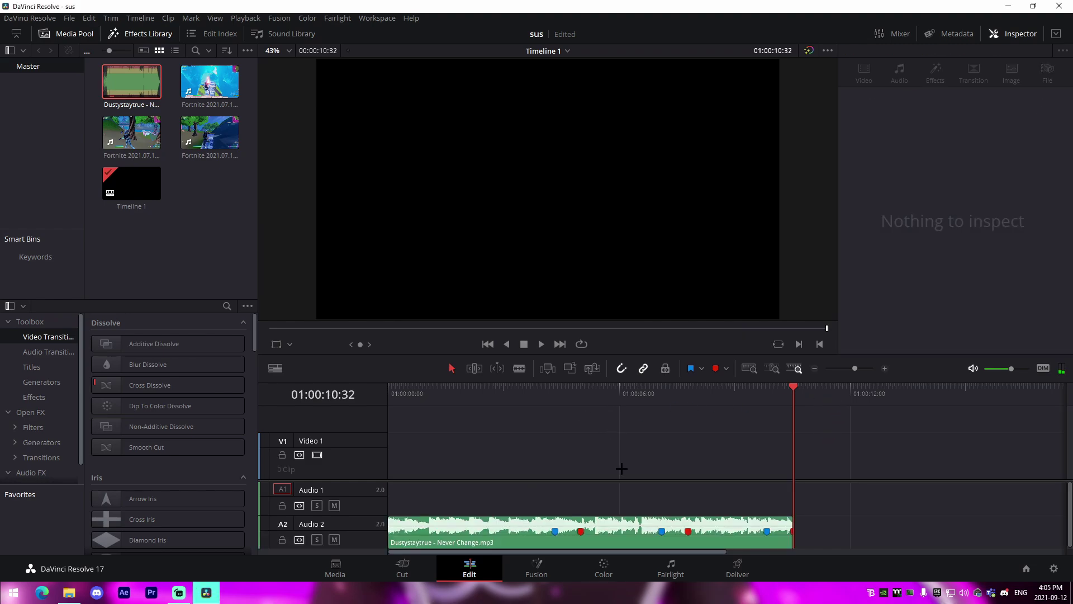
pyautogui.moveTo(855, 364); pyautogui.dragTo(852, 367)
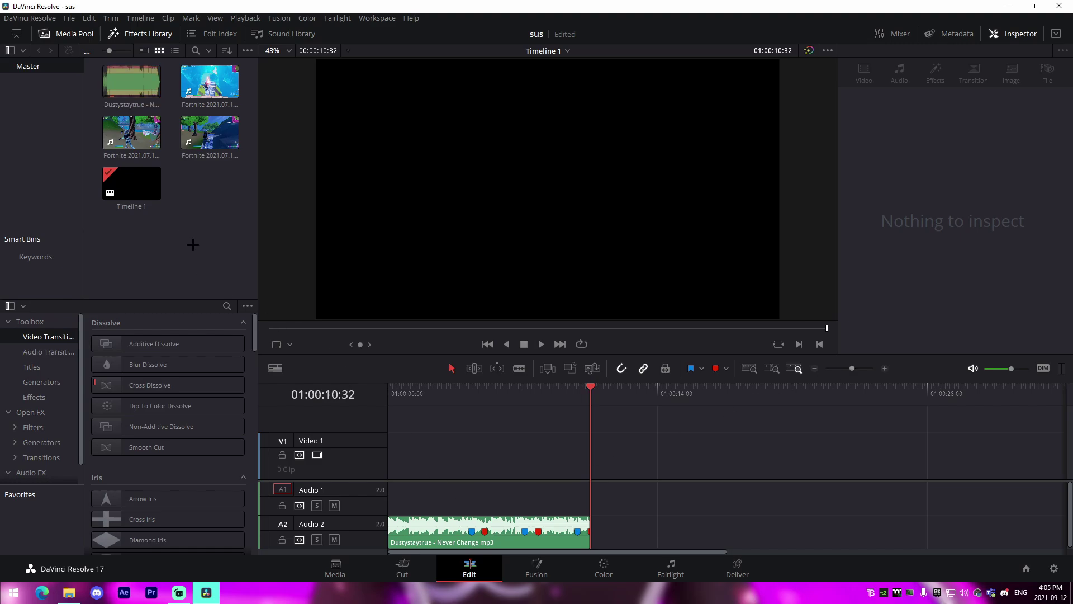
# - Mark "Fortnite 2021.07.14 - 10.40.45.50.DVR.mp4" from 00:00:26:06 to 00:00:28:09 and place it on Video 1, ending at the song's second red marker
pyautogui.click(131, 133)
pyautogui.moveTo(624, 336); pyautogui.dragTo(752, 371)
pyautogui.hotkey('shift', 'z')
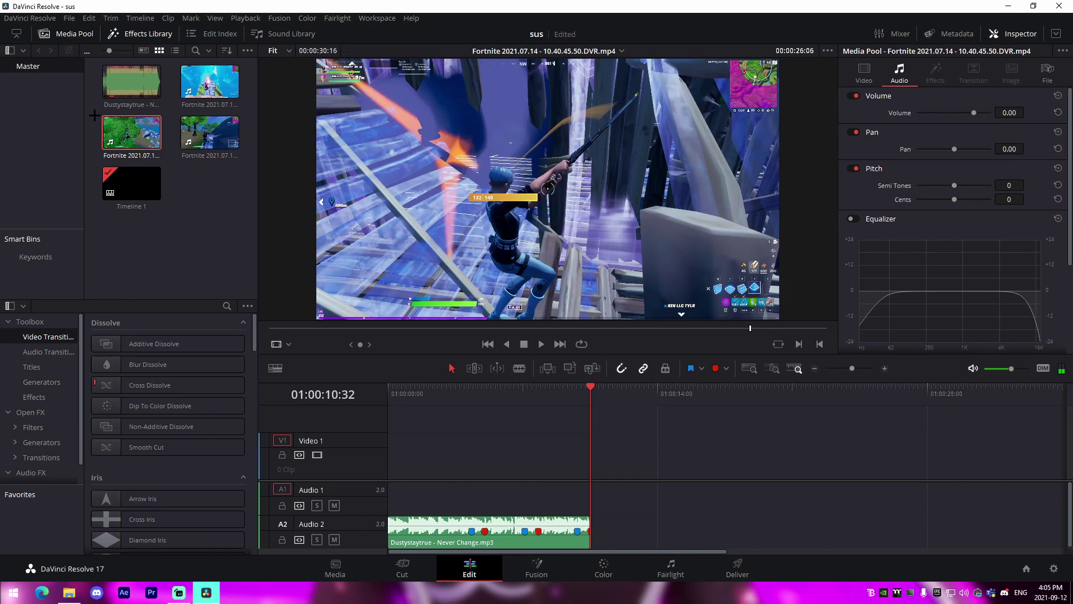
pyautogui.press('space')
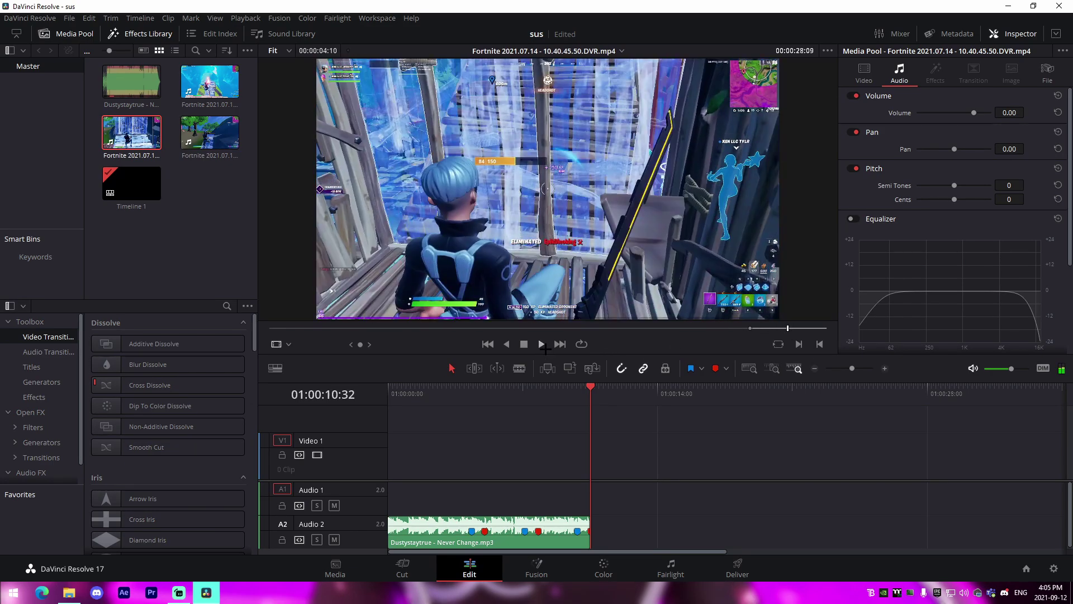
pyautogui.click(819, 343)
pyautogui.moveTo(363, 240); pyautogui.dragTo(508, 482)
# - Find the exact frame of the gunshot in the gameplay clip and add a marker on the clip at 01:00:06:44
pyautogui.click(526, 388)
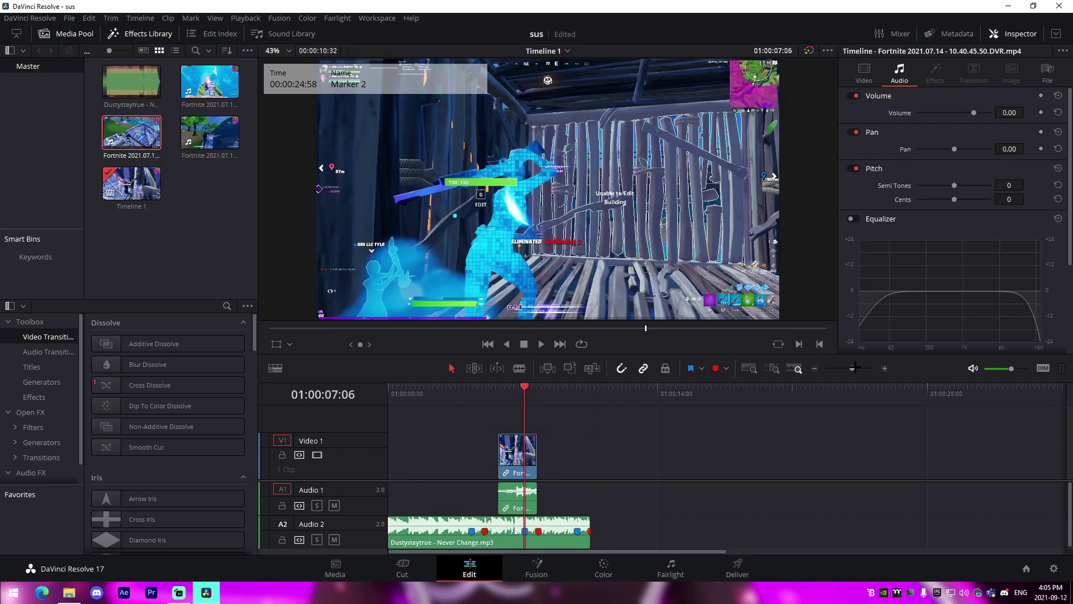
pyautogui.moveTo(854, 367); pyautogui.dragTo(865, 369)
pyautogui.moveTo(554, 395); pyautogui.dragTo(642, 412)
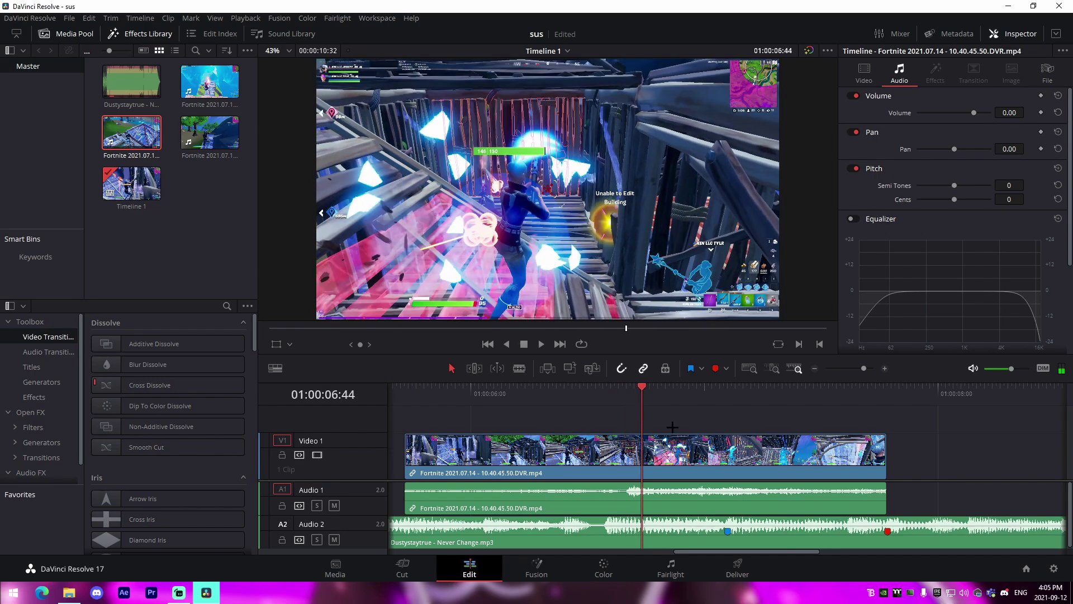
pyautogui.press('Left')
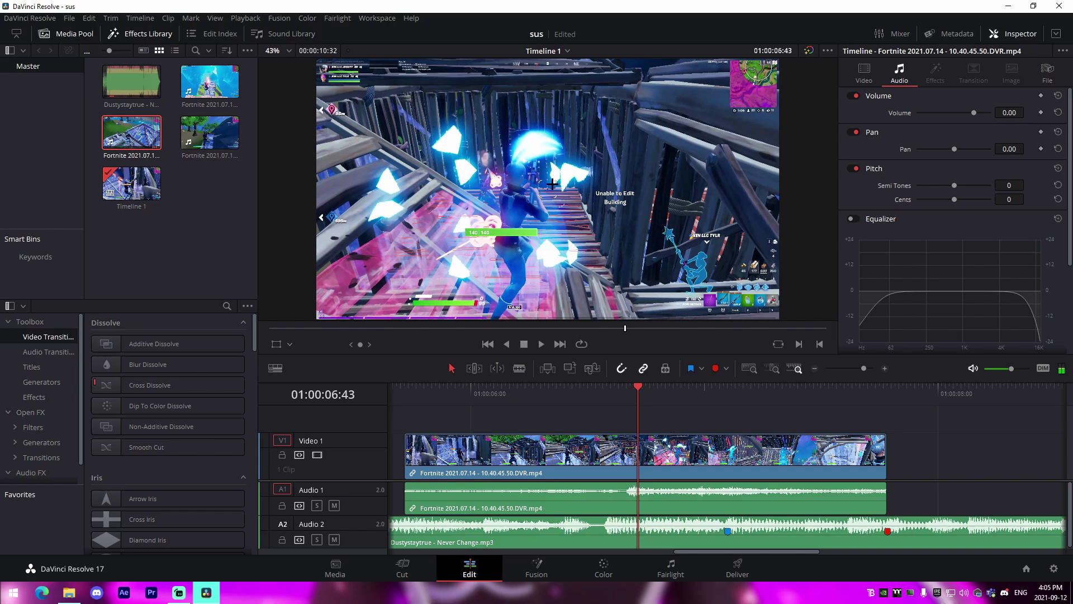
pyautogui.scroll(6, 552, 183)
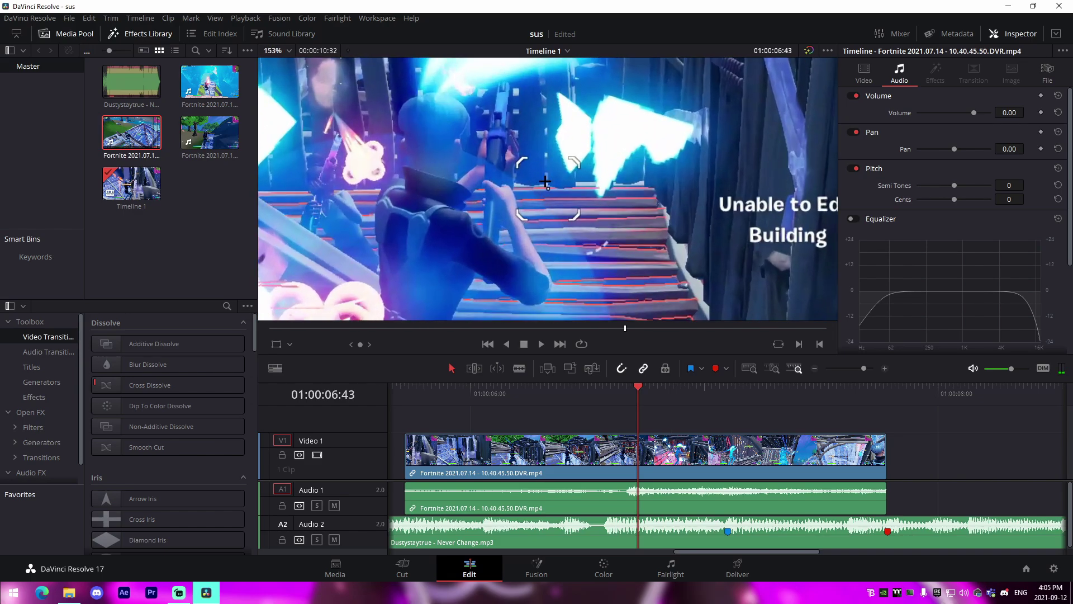
pyautogui.press('Right')
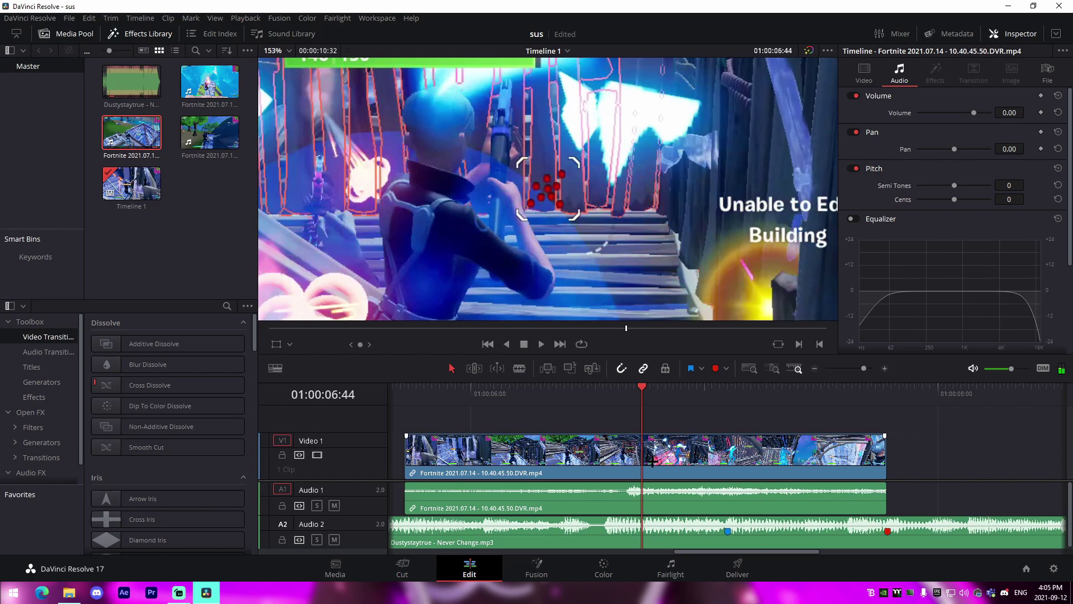
pyautogui.click(672, 451)
pyautogui.press('m')
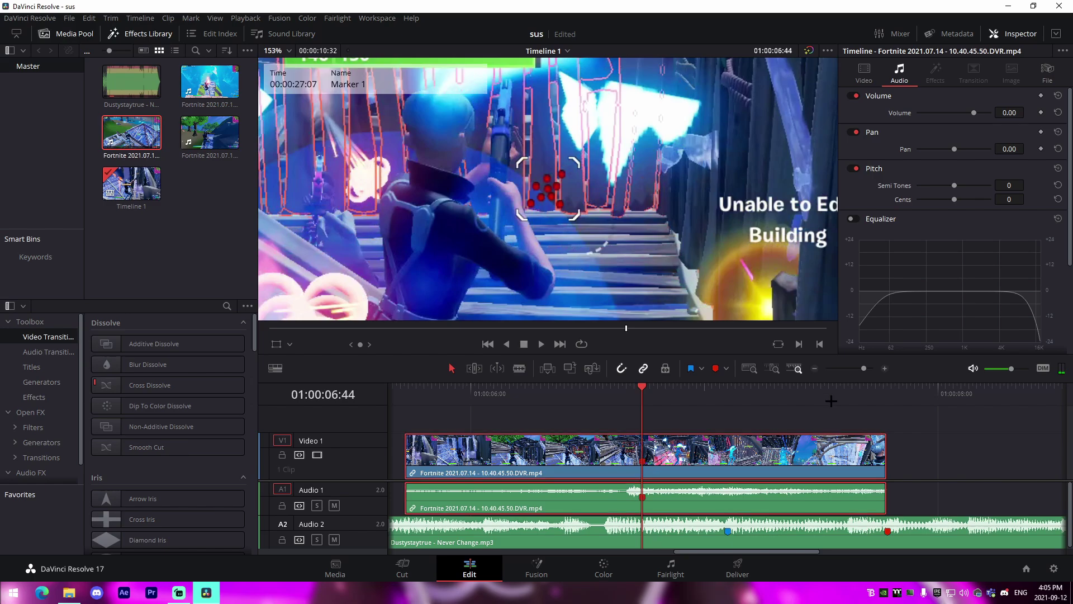
# - Align the gameplay clip's gunshot marker with the song's blue marker at 01:00:07:06 and change the clip marker to blue
pyautogui.moveTo(855, 369); pyautogui.dragTo(860, 368)
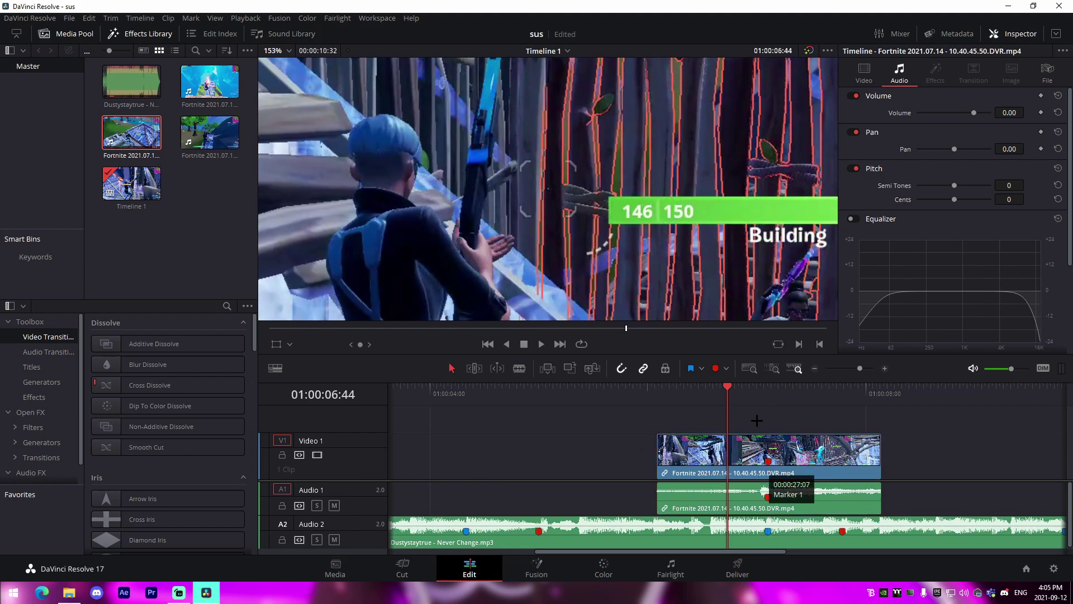
pyautogui.click(727, 368)
pyautogui.click(730, 151)
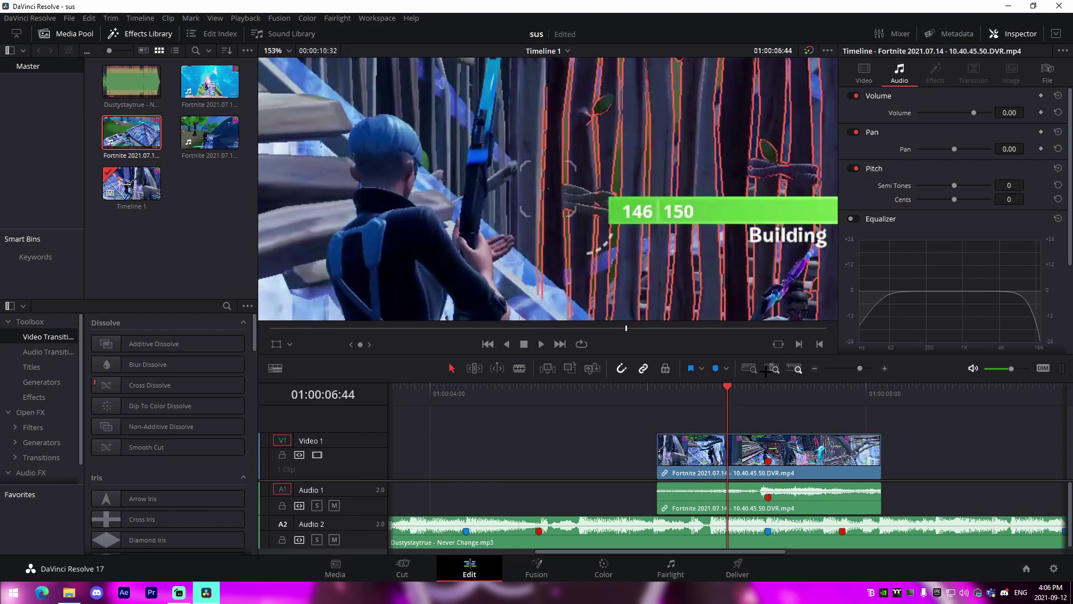
pyautogui.click(768, 497)
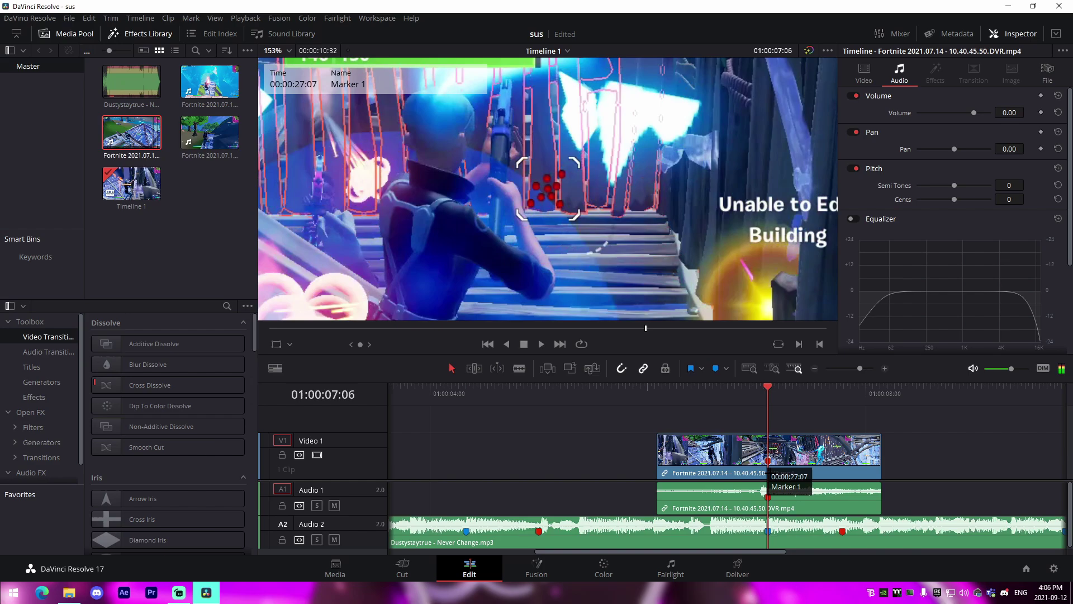
pyautogui.click(770, 497)
pyautogui.press('m')
pyautogui.click(830, 413)
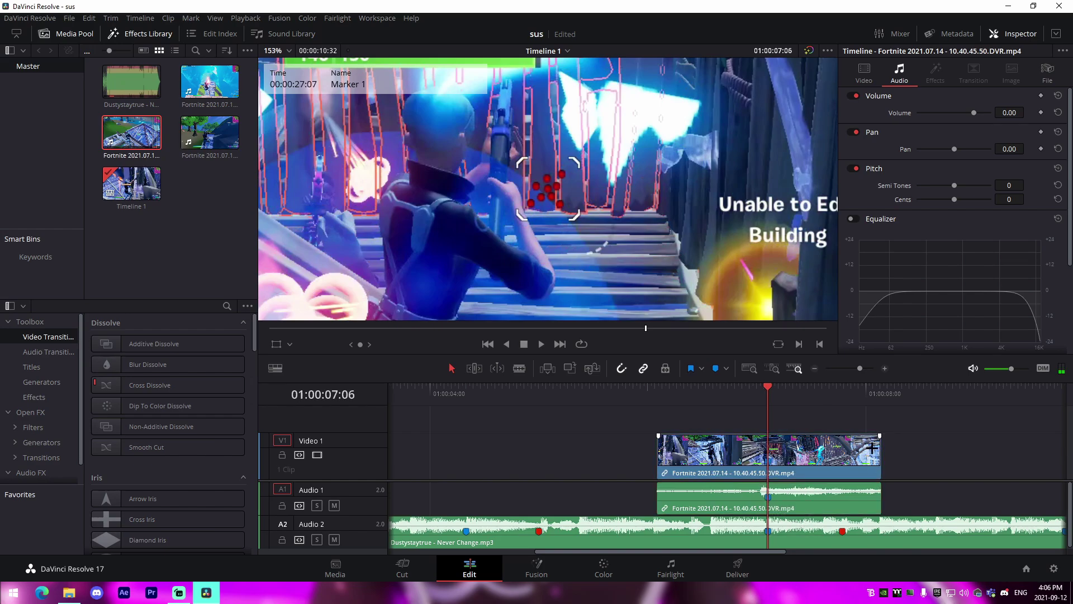
# - Trim the gameplay clip's end to the song's red marker at 01:00:07:47 and extend its start to the red marker at 01:00:05:00
pyautogui.moveTo(872, 448); pyautogui.dragTo(853, 449)
pyautogui.moveTo(663, 454); pyautogui.dragTo(540, 450)
pyautogui.moveTo(860, 368); pyautogui.dragTo(865, 367)
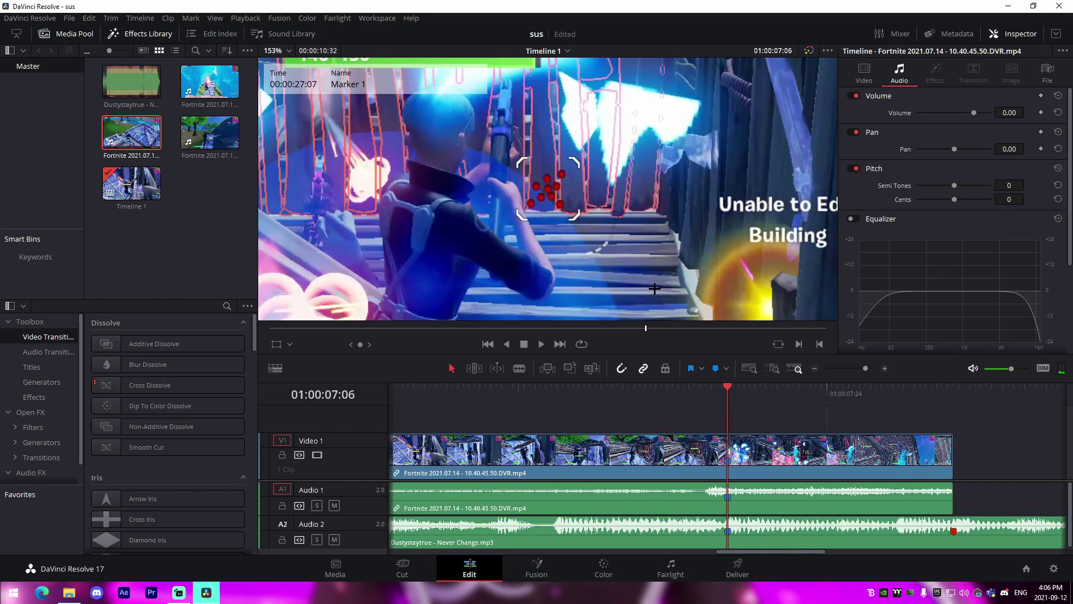
pyautogui.scroll(-8, 595, 256)
pyautogui.scroll(1, 593, 260)
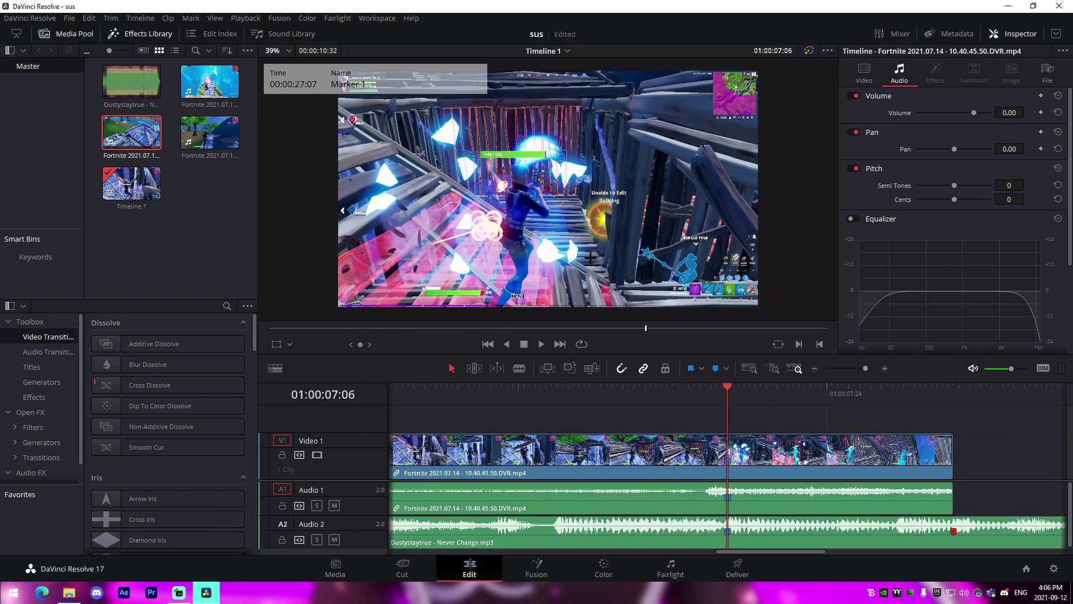
# - Play back the trimmed gameplay clip with the song from 01:00:05:55 past the clip's end to check the beat sync
pyautogui.moveTo(867, 369); pyautogui.dragTo(857, 368)
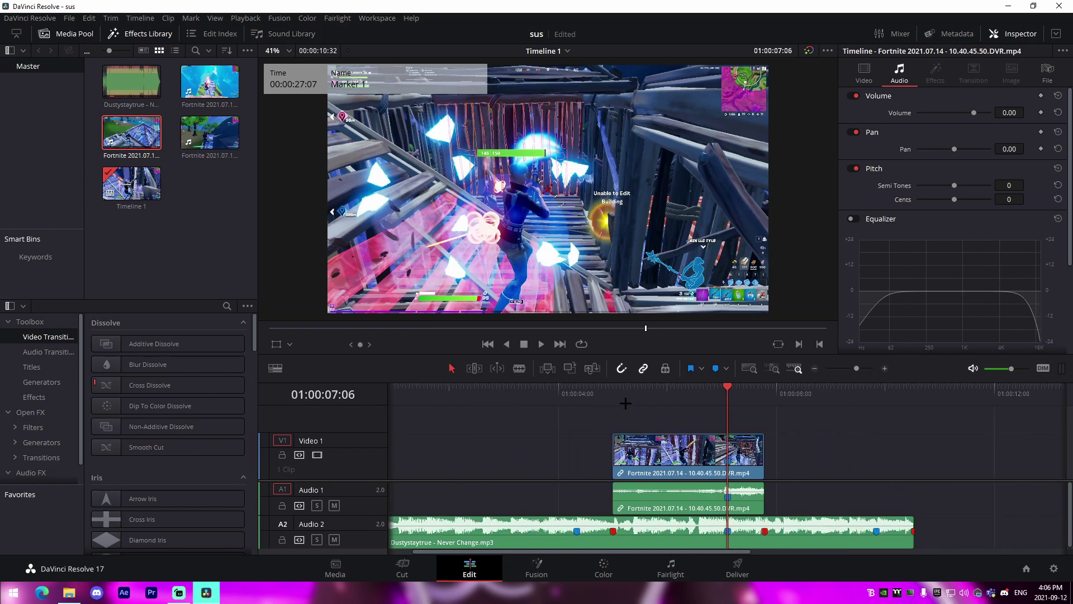
pyautogui.click(665, 391)
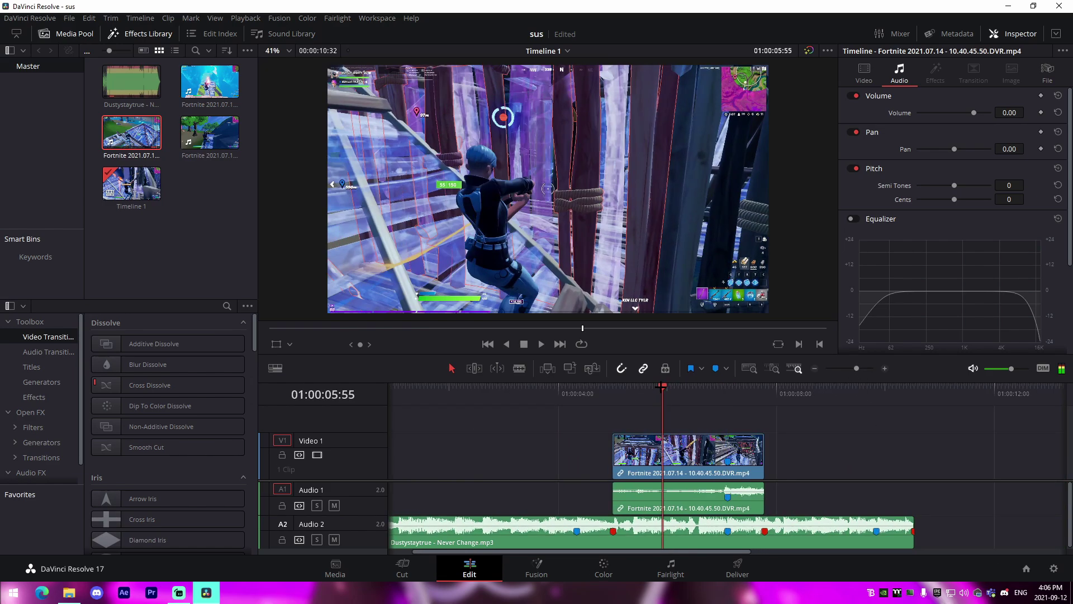
pyautogui.press('space')
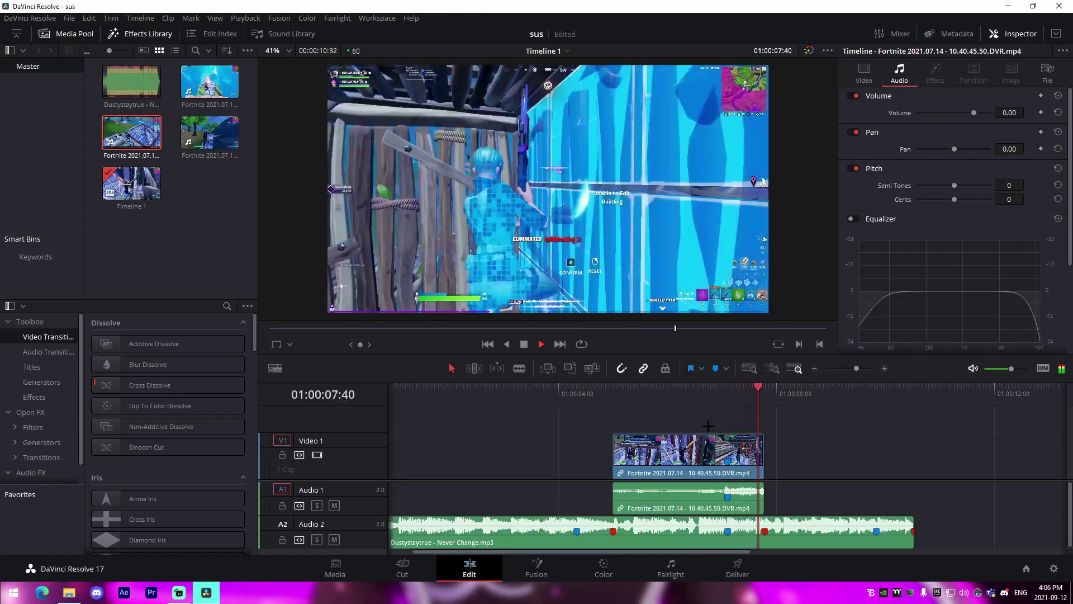
pyautogui.press('space')
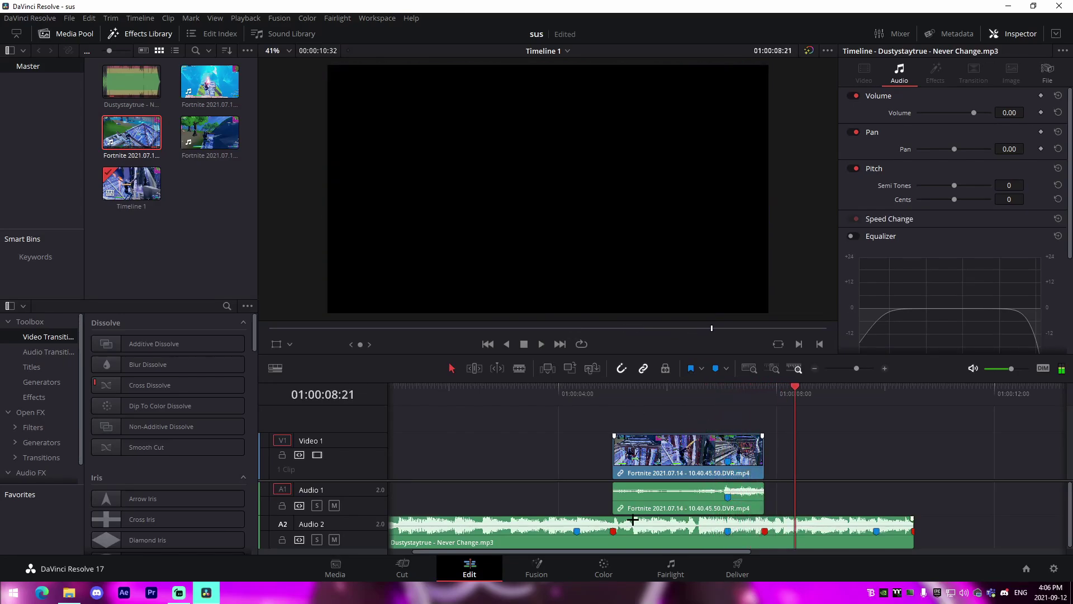
# - Create a media bin named "used" and move "Fortnite 2021.07.14 - 10.40.45.50.DVR.mp4" into it
pyautogui.rightClick(210, 232)
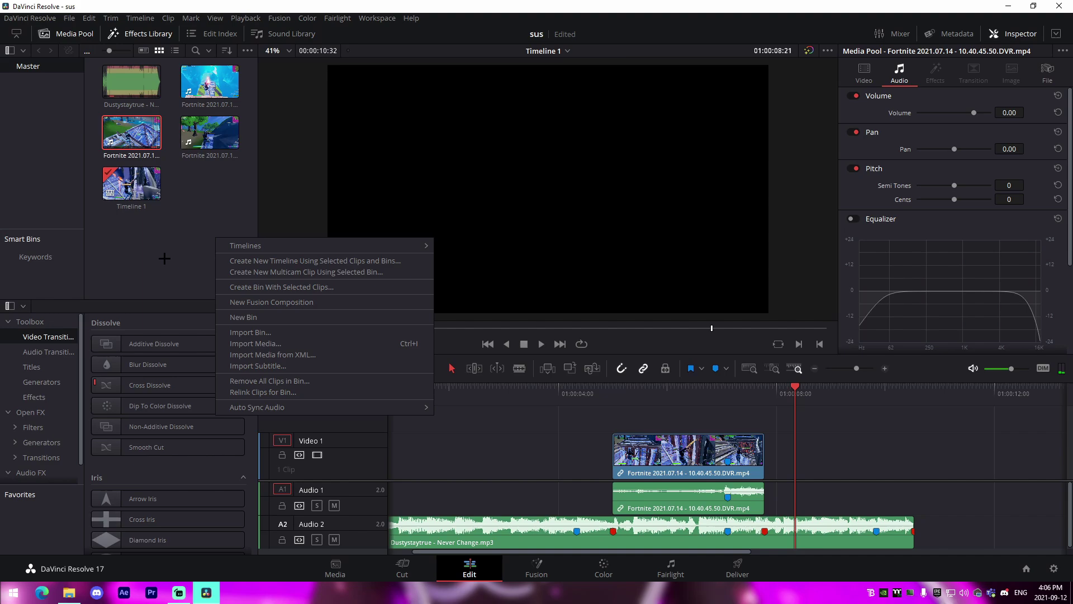
pyautogui.click(243, 315)
pyautogui.click(133, 100)
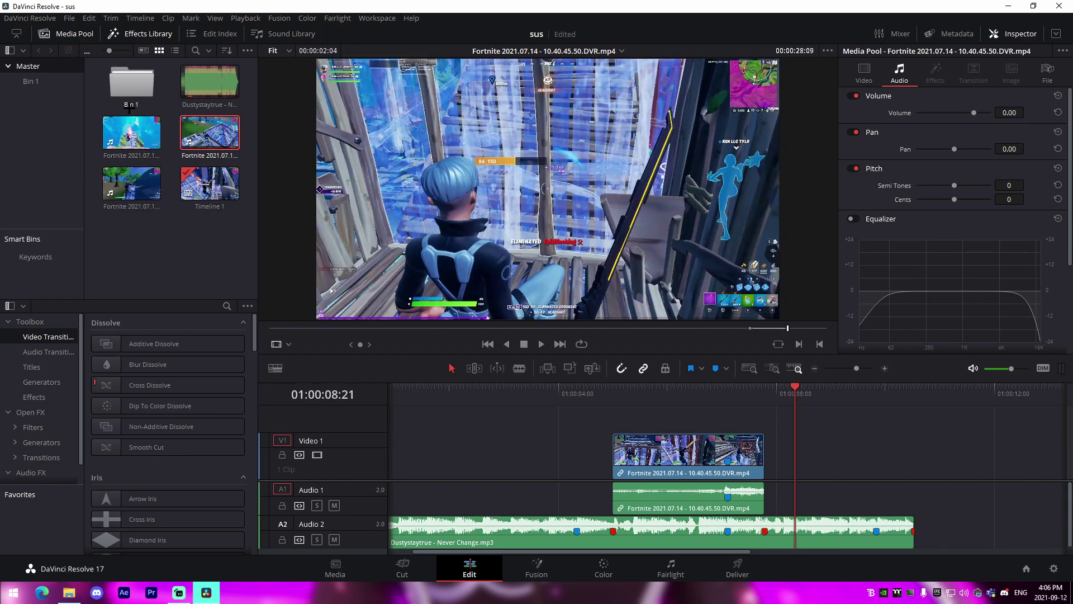
pyautogui.rightClick(131, 102)
pyautogui.doubleClick(129, 103)
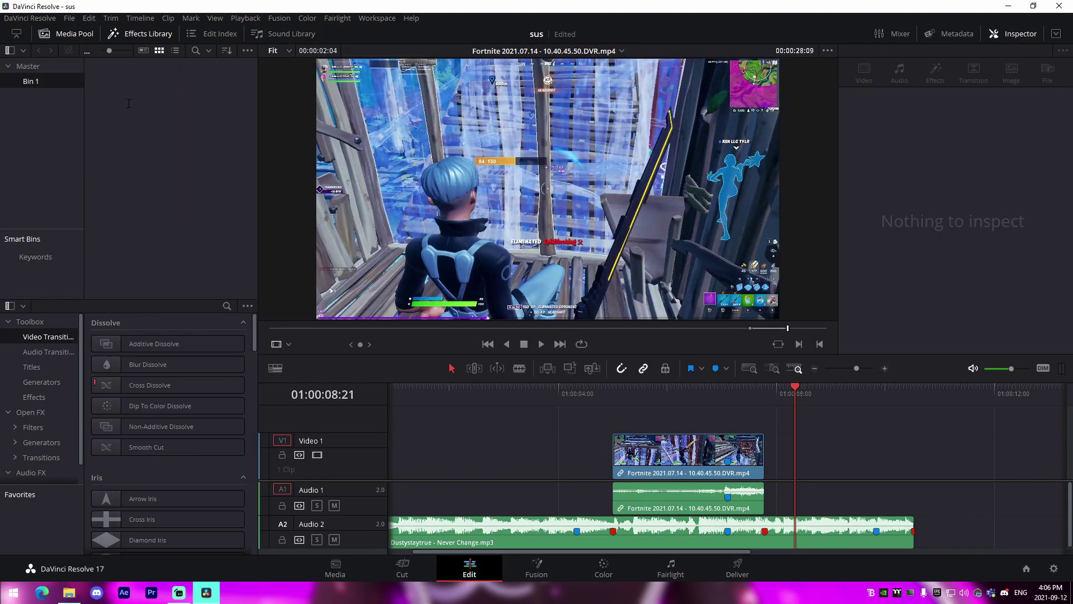
pyautogui.click(29, 84)
pyautogui.write('used')
pyautogui.click(20, 67)
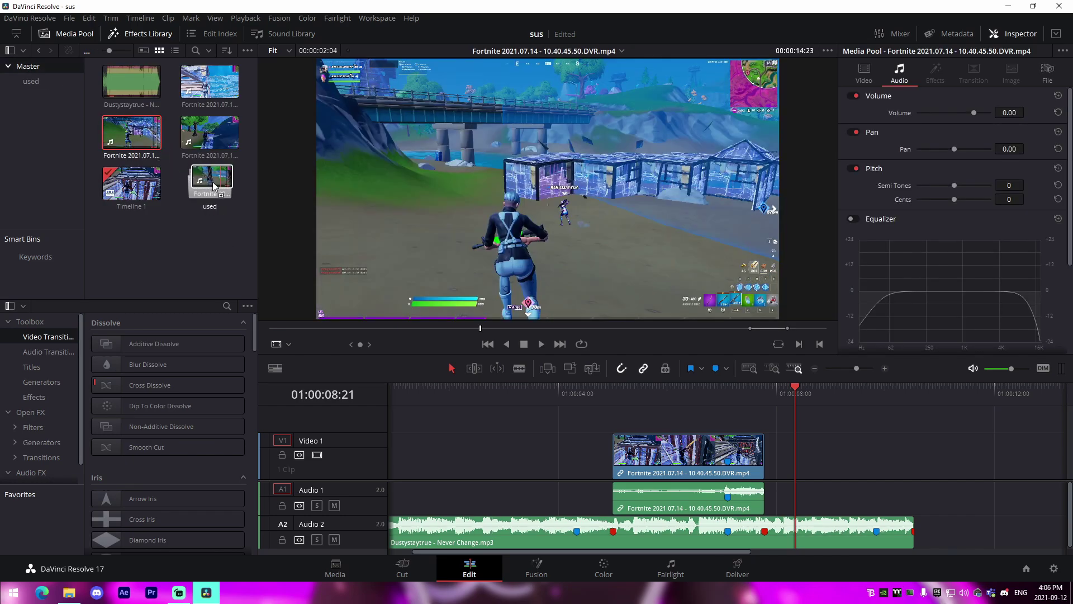
# - Mark "Fortnite 2021.07.14 - 10.41.29.52.DVR.mp4" from 00:00:13:13 to 00:00:14:56 and place it on Video 1, ending at the song's end
pyautogui.click(130, 135)
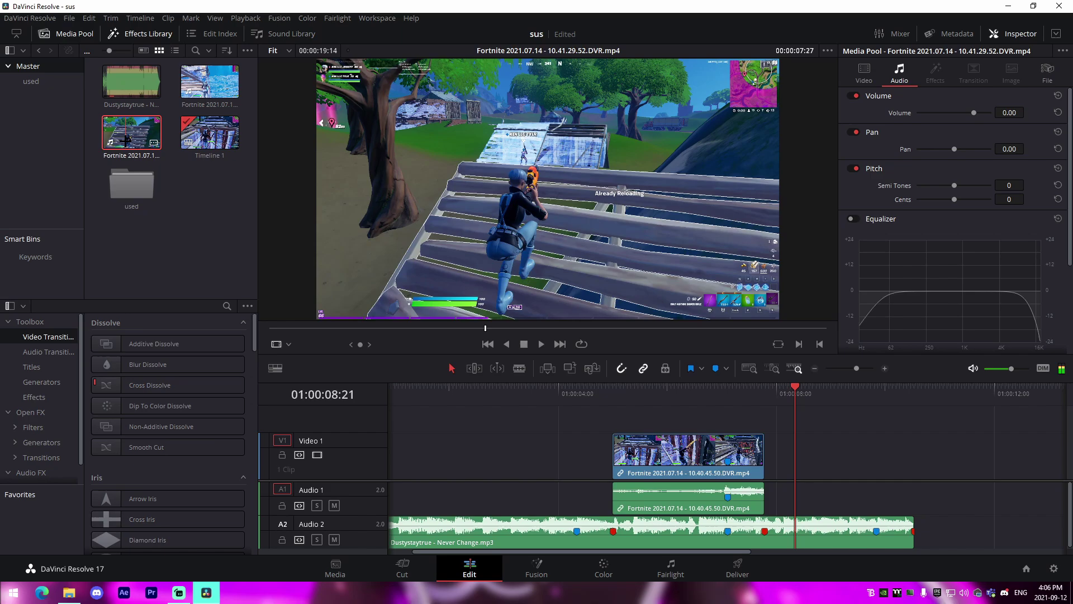
pyautogui.moveTo(592, 330); pyautogui.dragTo(630, 352)
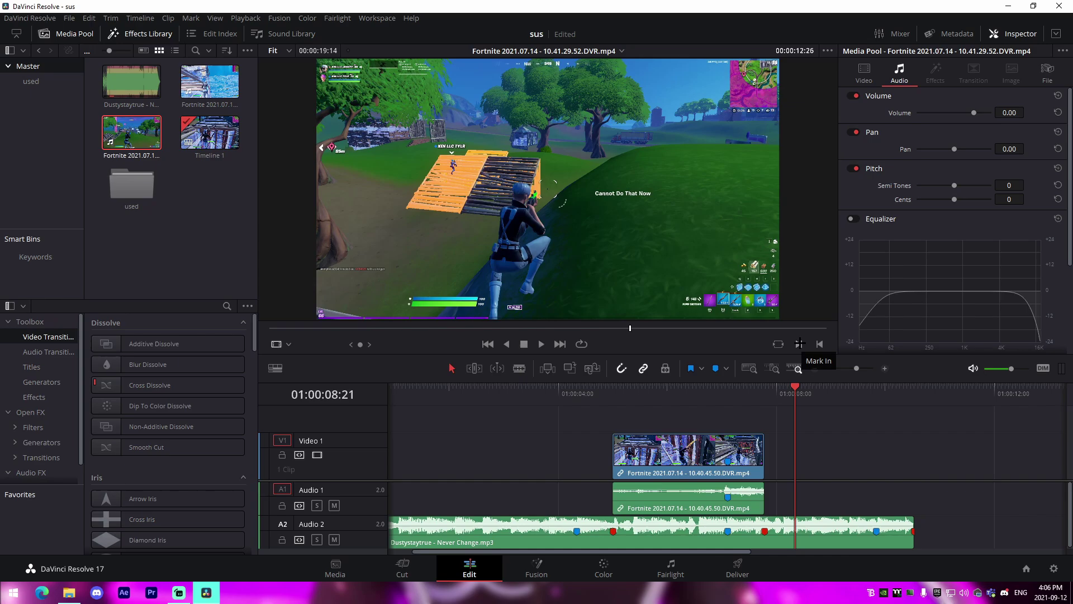
pyautogui.moveTo(630, 329); pyautogui.dragTo(653, 334)
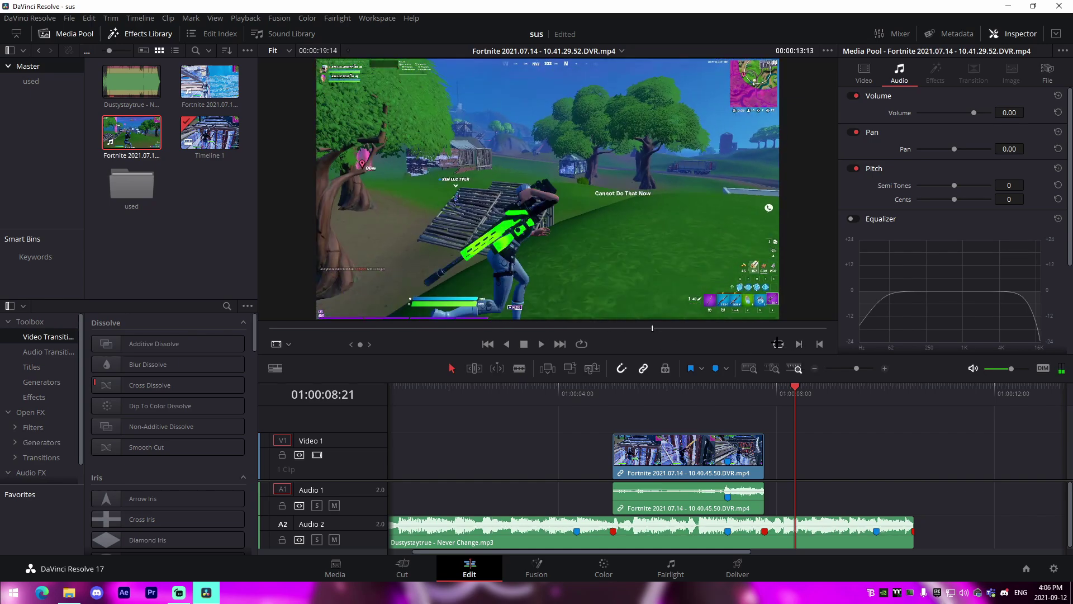
pyautogui.click(777, 343)
pyautogui.press('space')
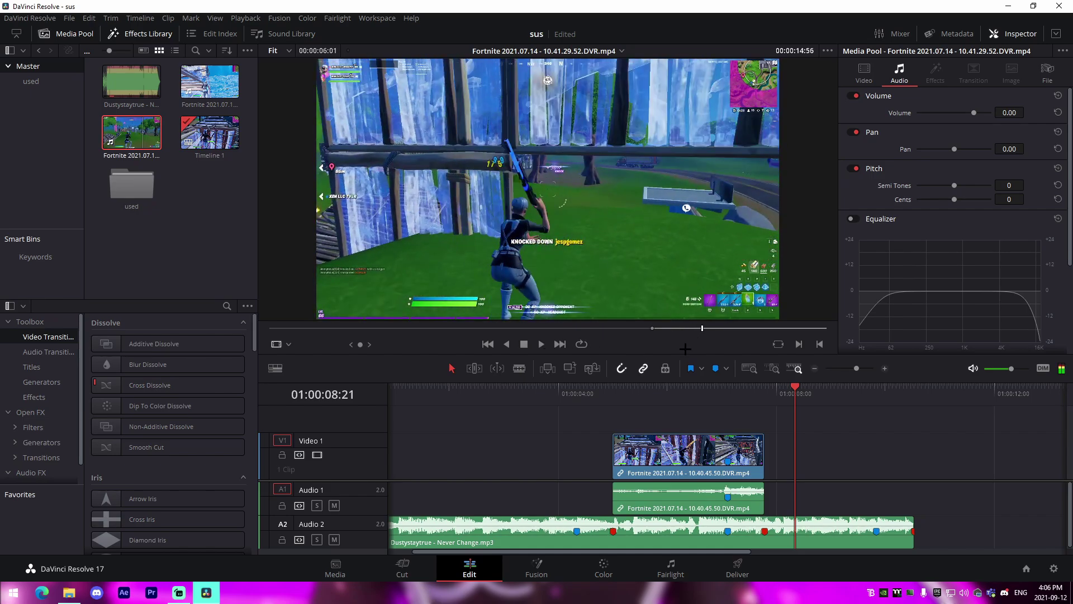
pyautogui.moveTo(501, 225); pyautogui.dragTo(833, 456)
# - Find the gunshot frame in the new gameplay clip and mark it at 01:00:09:50, on the song's last blue marker
pyautogui.moveTo(854, 411); pyautogui.dragTo(877, 400)
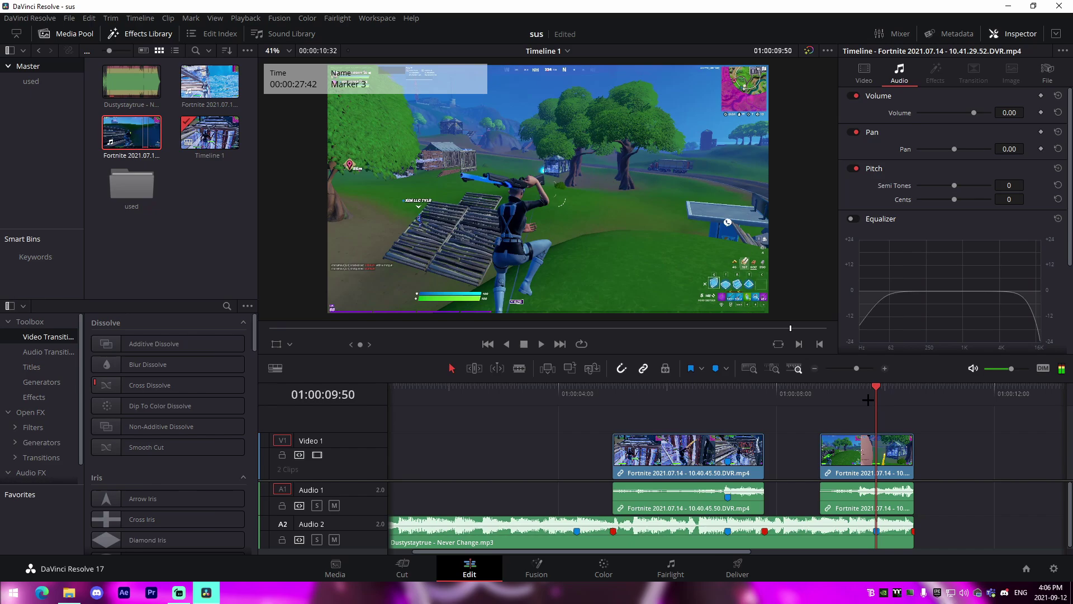
pyautogui.press('Left')
pyautogui.click(870, 450)
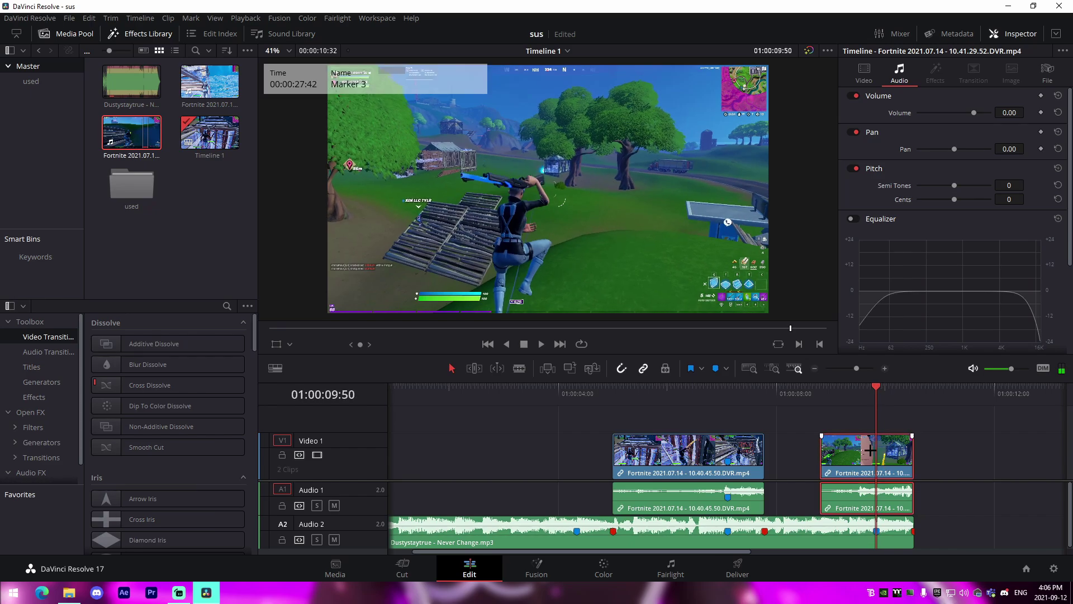
pyautogui.scroll(5, 513, 100)
pyautogui.scroll(6, 512, 99)
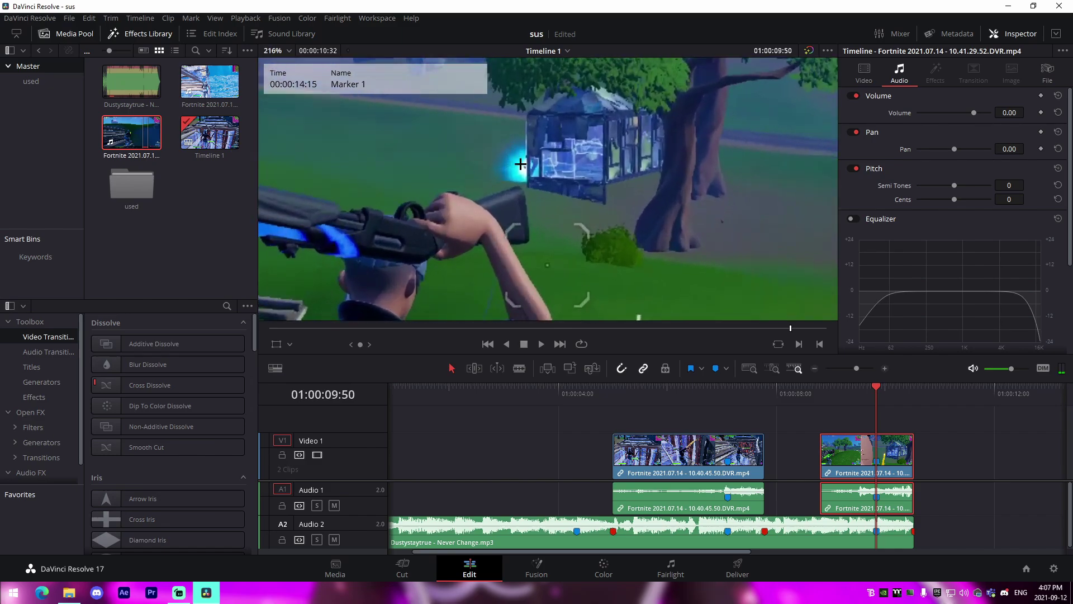
pyautogui.moveTo(467, 115); pyautogui.dragTo(468, 140)
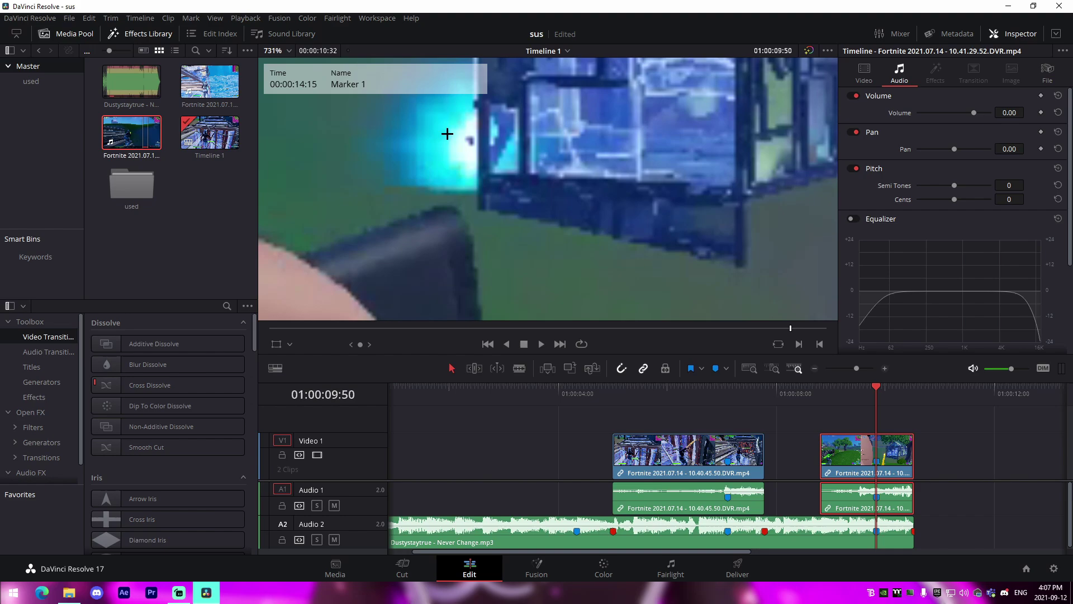
pyautogui.press('Left')
pyautogui.press('Right')
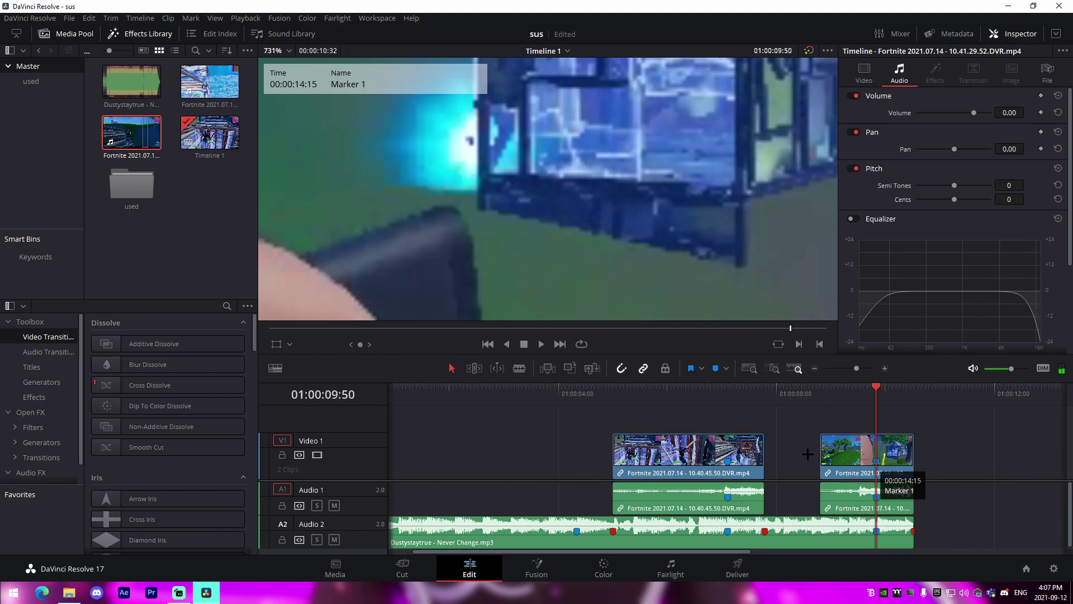
# - Extend the last gameplay clip's start back to the previous clip's end and play back the shot to check its sync
pyautogui.moveTo(821, 460); pyautogui.dragTo(763, 460)
pyautogui.click(977, 460)
pyautogui.moveTo(825, 402); pyautogui.dragTo(865, 401)
pyautogui.scroll(-10, 556, 261)
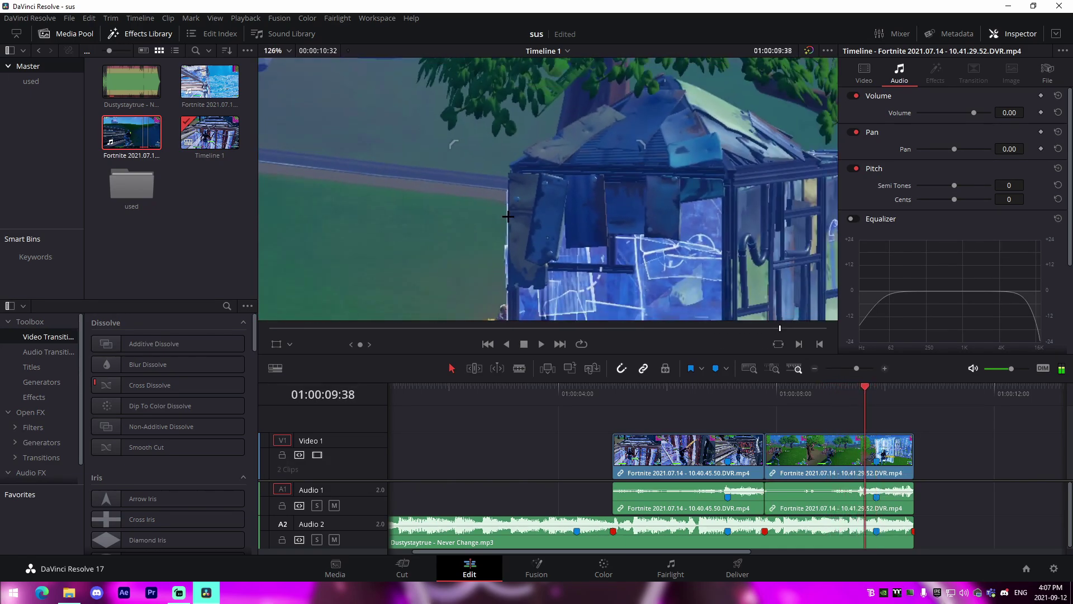
pyautogui.scroll(-5, 556, 261)
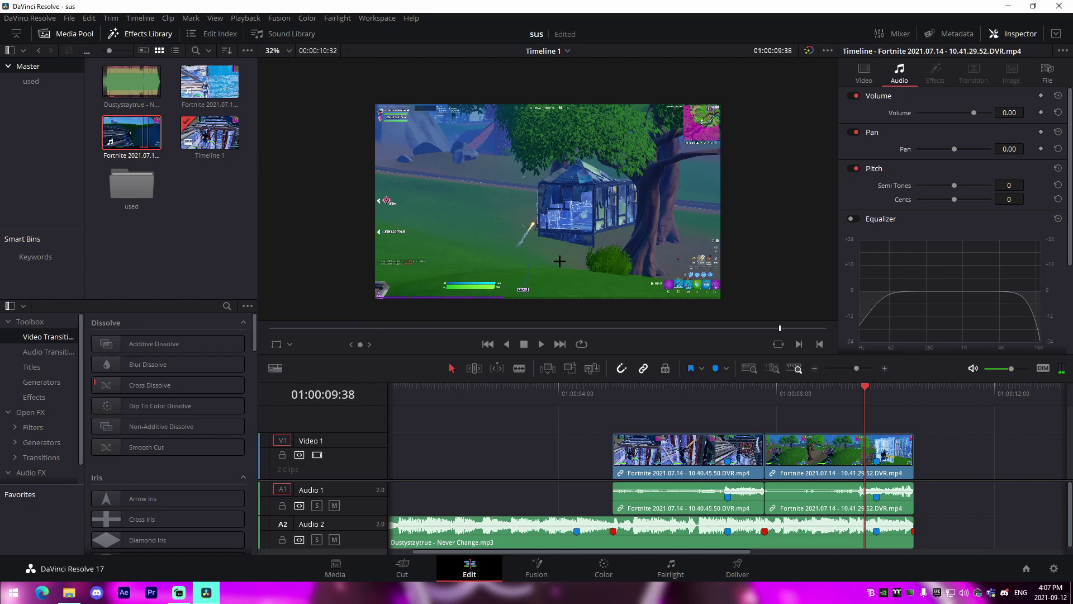
pyautogui.scroll(2, 553, 243)
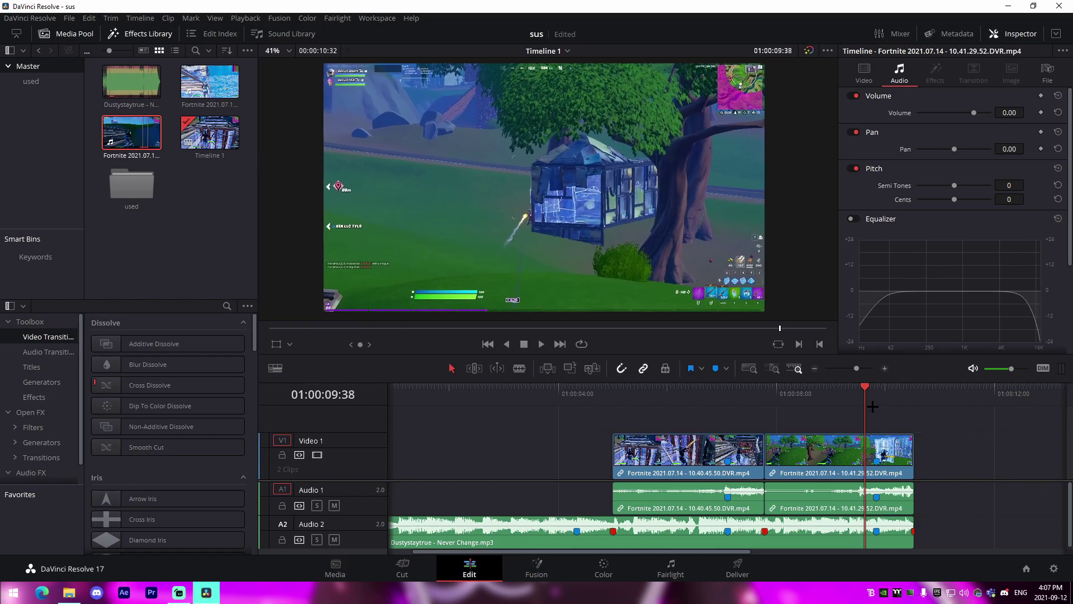
pyautogui.click(831, 393)
pyautogui.press('space')
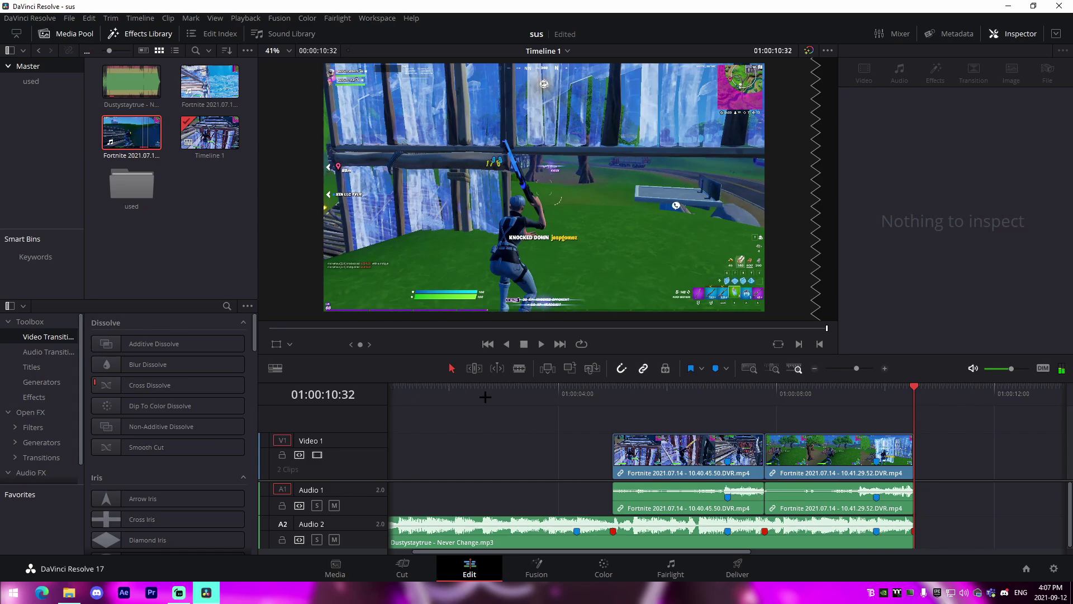
# - Move "Fortnite 2021.07.14 - 10.41.29.52.DVR.mp4" into the "used" bin and look through "Fortnite 2021.07.13 - 17.41.57.28.DVR.mp4" for a shot
pyautogui.doubleClick(129, 140)
pyautogui.moveTo(140, 192); pyautogui.dragTo(140, 191)
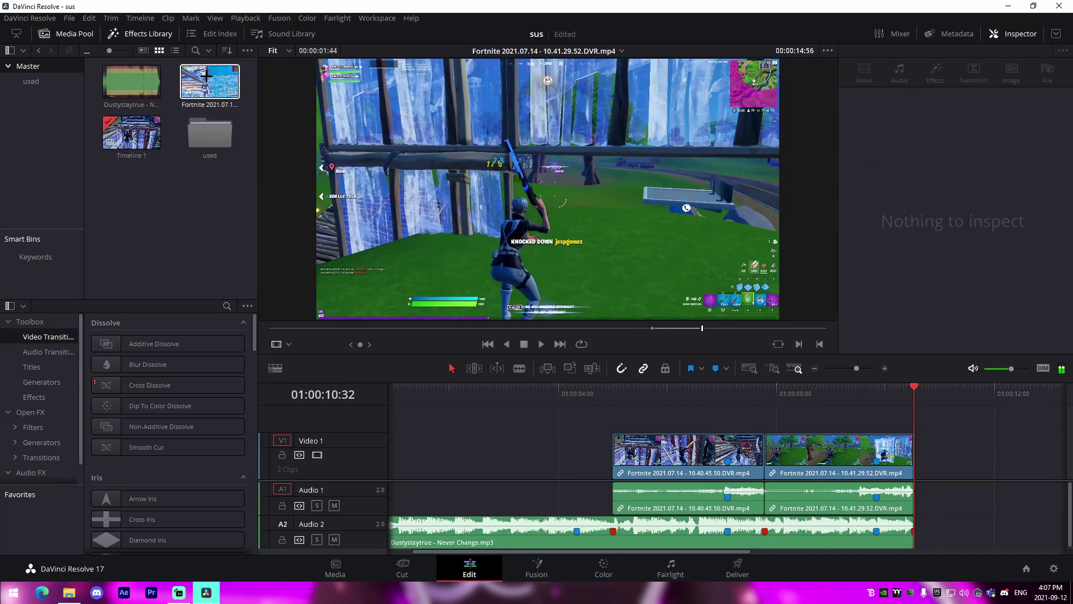
pyautogui.doubleClick(210, 82)
pyautogui.moveTo(618, 328); pyautogui.dragTo(638, 337)
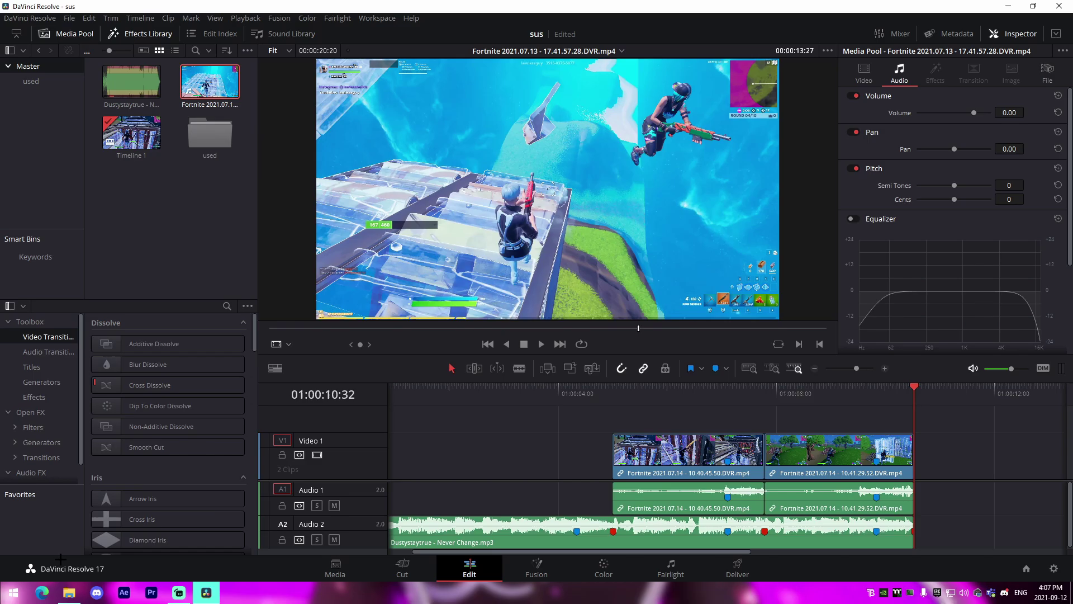
# - Mark a 00:00:01:49 section of "Fortnite 2021.07.15 - 16.43.57.31.DVR.mp4" ending at 00:00:15:02 and place it on Video 1 before the other clips
pyautogui.moveTo(414, 329); pyautogui.dragTo(650, 329)
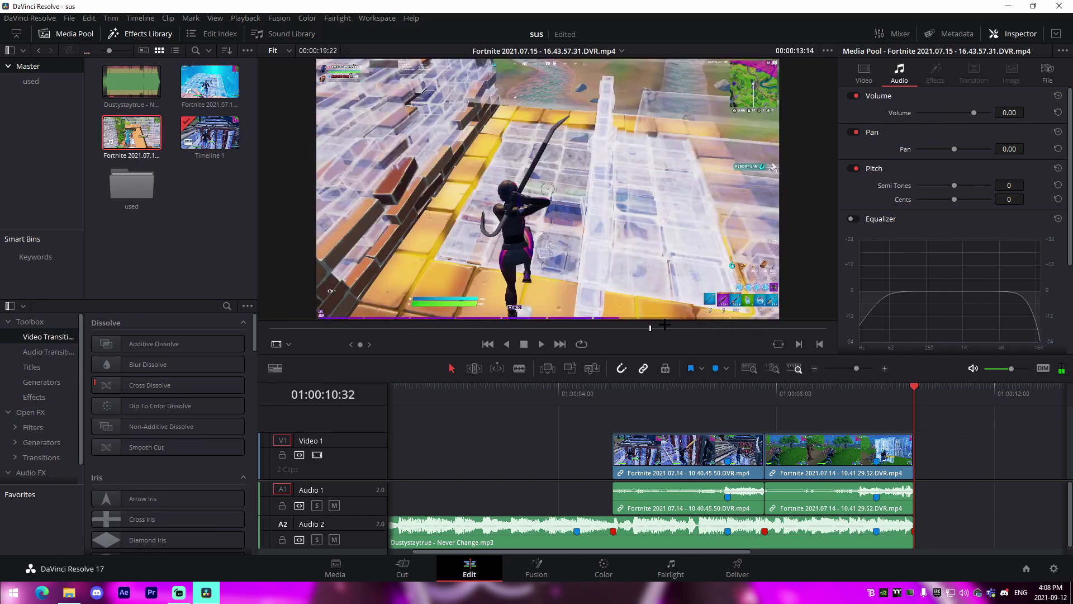
pyautogui.press('i')
pyautogui.press('space')
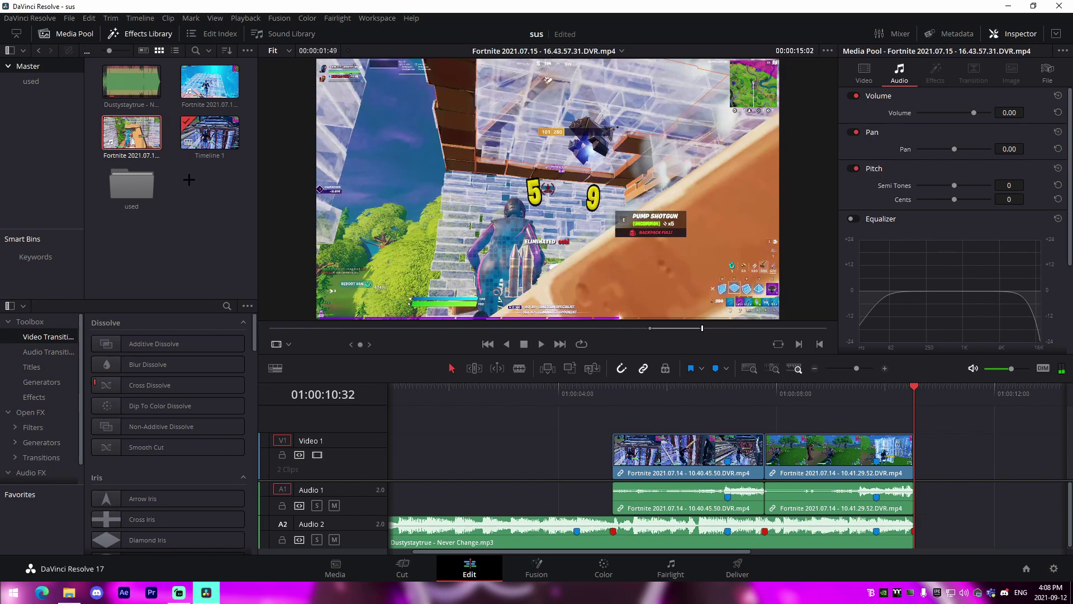
pyautogui.moveTo(143, 134); pyautogui.dragTo(510, 454)
# - Find the gunshot frame in the first gameplay clip and add a marker on the clip at 01:00:03:39
pyautogui.click(529, 394)
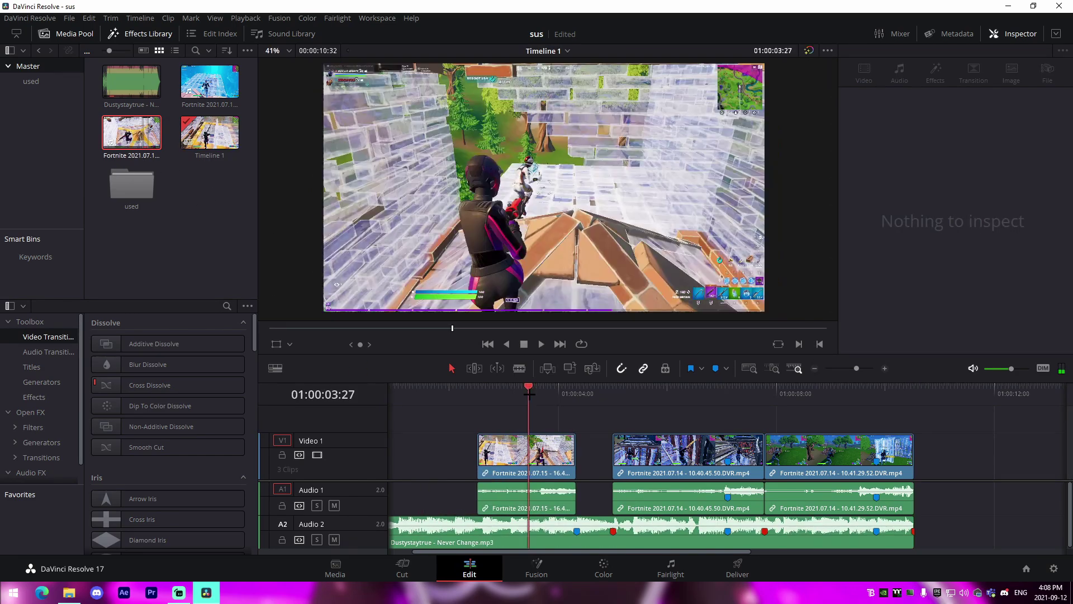
pyautogui.moveTo(529, 393); pyautogui.dragTo(540, 398)
pyautogui.click(553, 447)
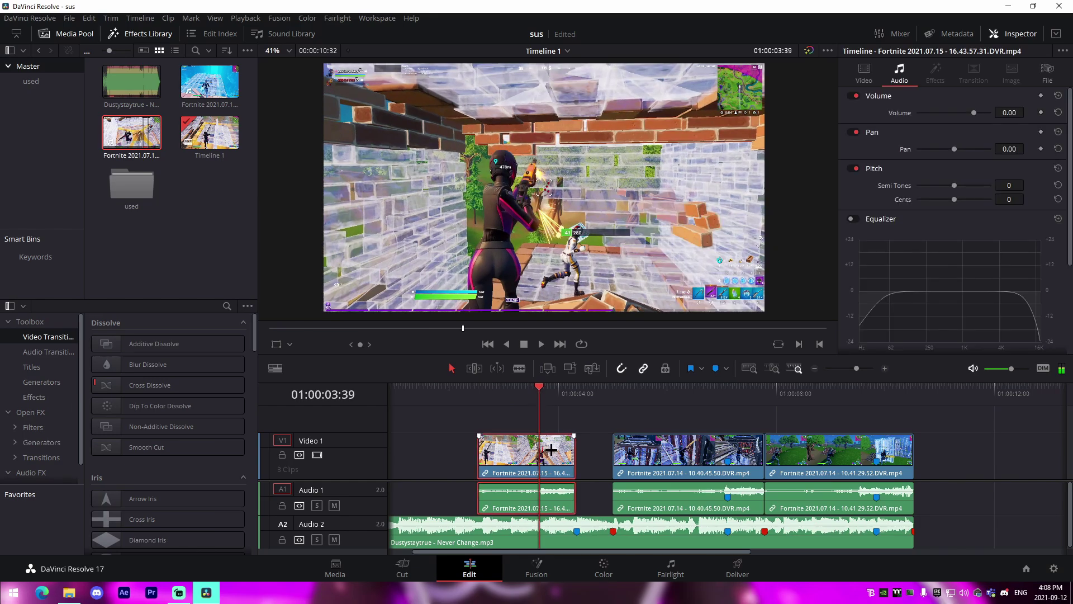
pyautogui.press('m')
# - Align the first gameplay clip's gunshot marker with the song's blue marker at 01:00:04:20
pyautogui.moveTo(856, 367); pyautogui.dragTo(860, 367)
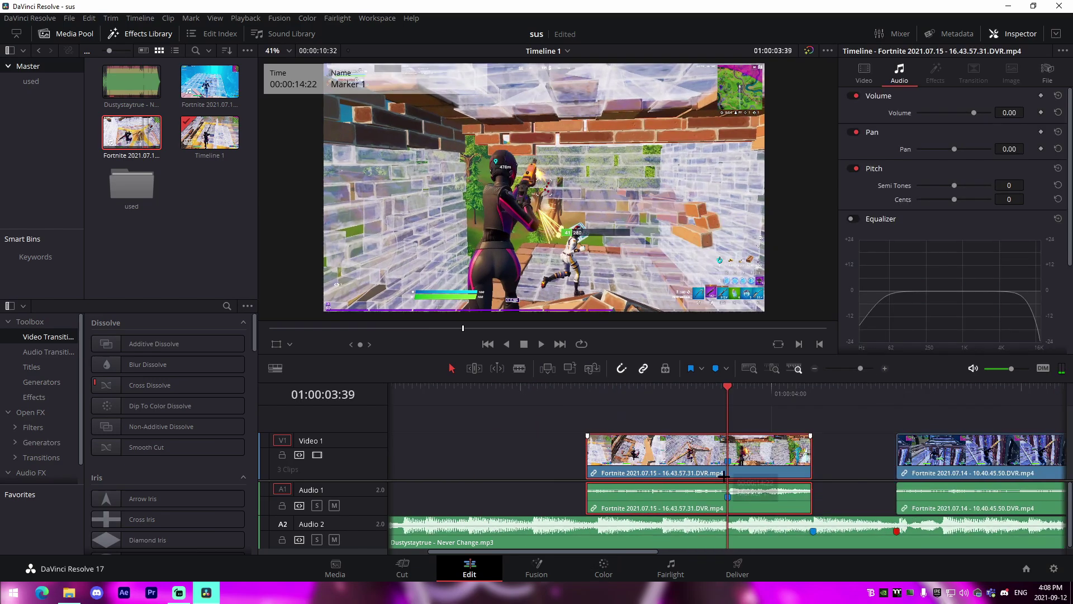
pyautogui.moveTo(798, 463); pyautogui.dragTo(784, 463)
pyautogui.moveTo(796, 468); pyautogui.dragTo(772, 467)
pyautogui.moveTo(679, 463); pyautogui.dragTo(780, 463)
# - Extend the first gameplay clip's end to the next clip and its start to the beginning of the timeline
pyautogui.moveTo(873, 469); pyautogui.dragTo(895, 468)
pyautogui.moveTo(861, 368); pyautogui.dragTo(851, 368)
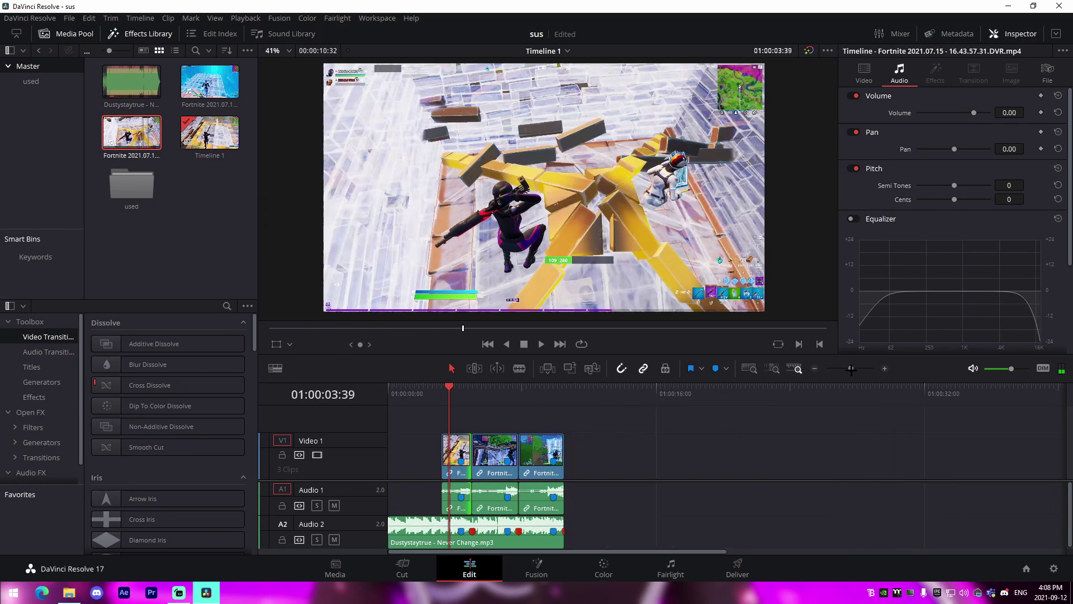
pyautogui.moveTo(444, 457); pyautogui.dragTo(389, 456)
# - Play back the edit from the timeline's start and return the playhead to the first gunshot marker at 01:00:04:20
pyautogui.press('Home')
pyautogui.press('space')
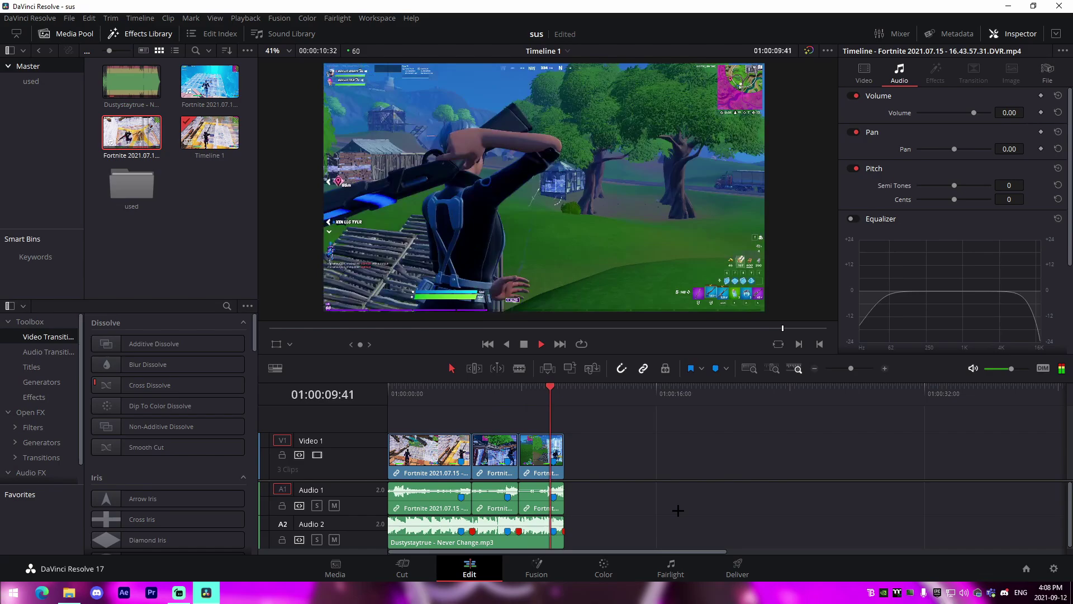
pyautogui.click(455, 392)
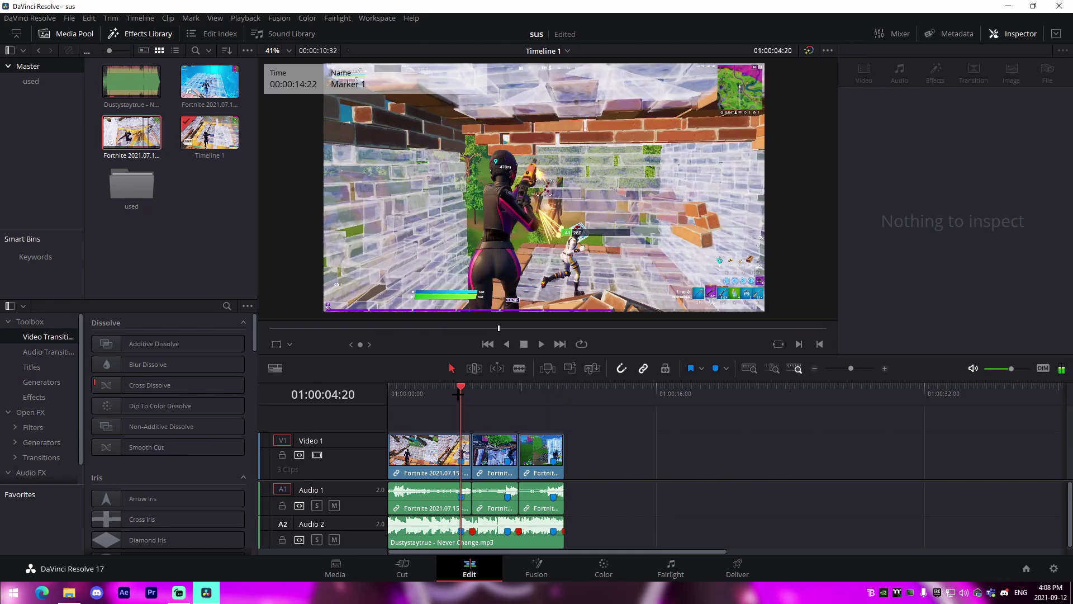